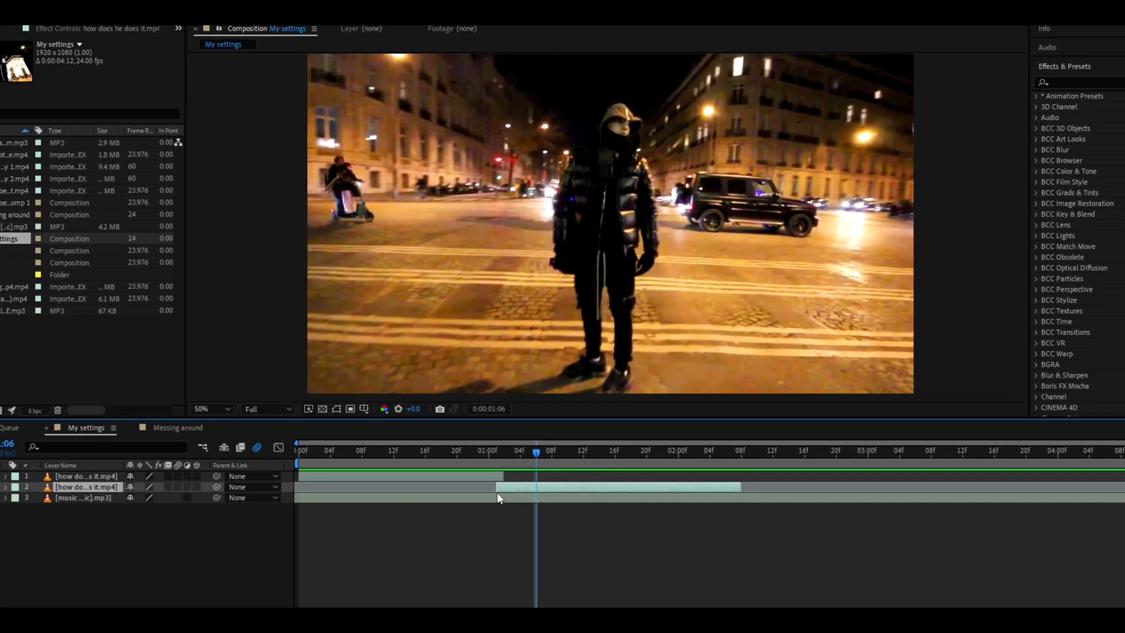
Step: Duplicate the second clip layer and rename the lower copy "background"
key("ctrl+d")
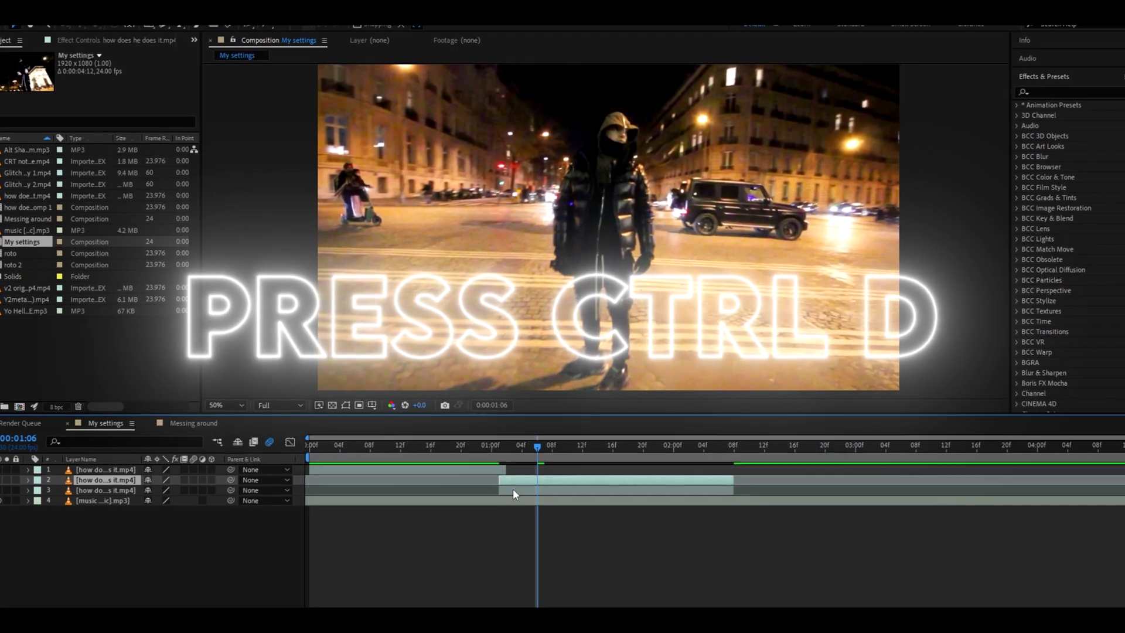
left_click(513, 491)
key("Return")
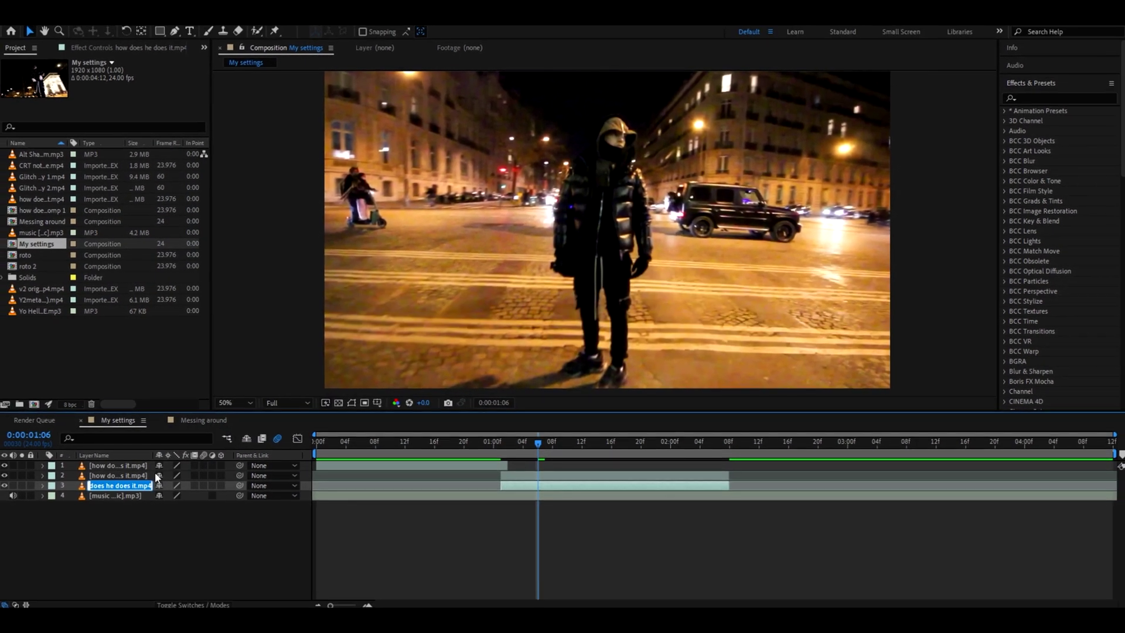
type("background")
key("Return")
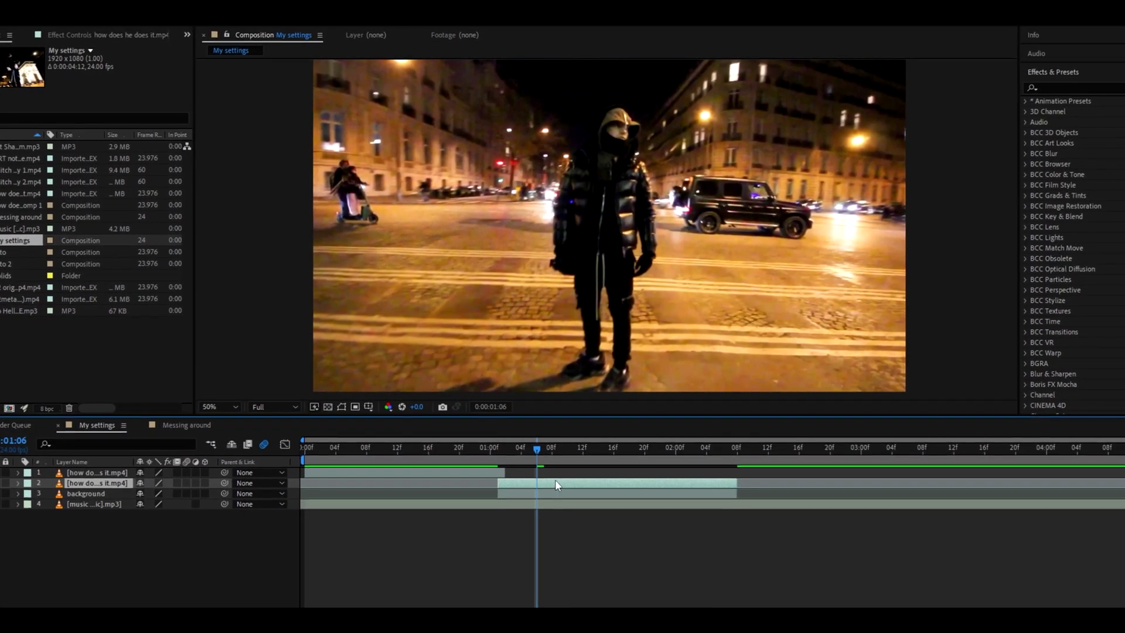
Step: Pre-compose the clip layer above the background as "roto 1", moving all attributes into the new composition
left_click(541, 474)
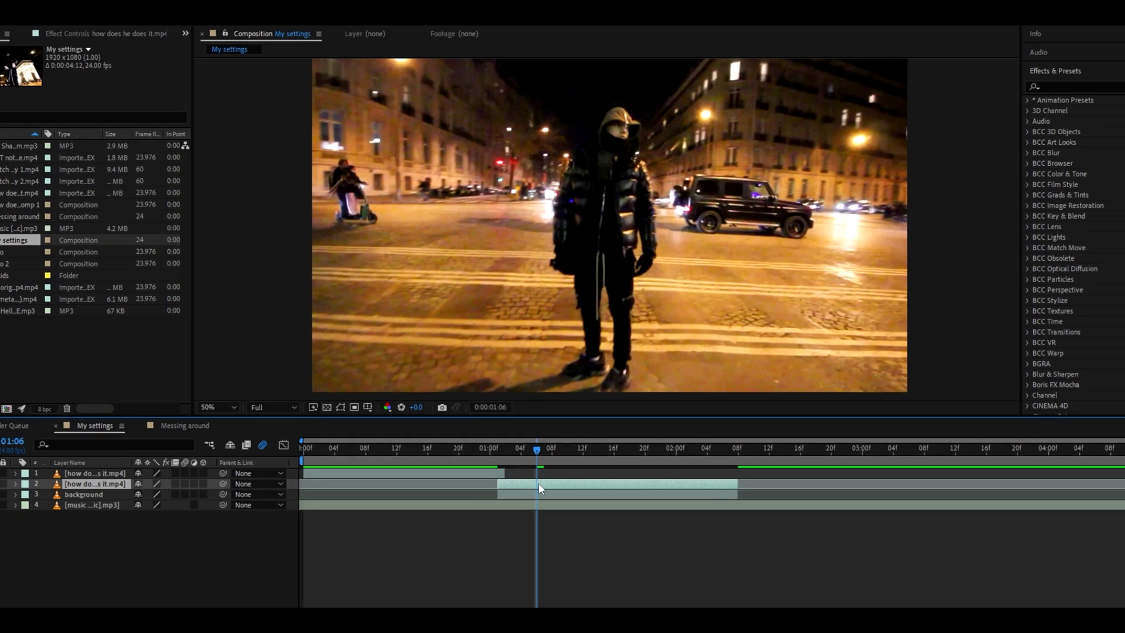
right_click(539, 487)
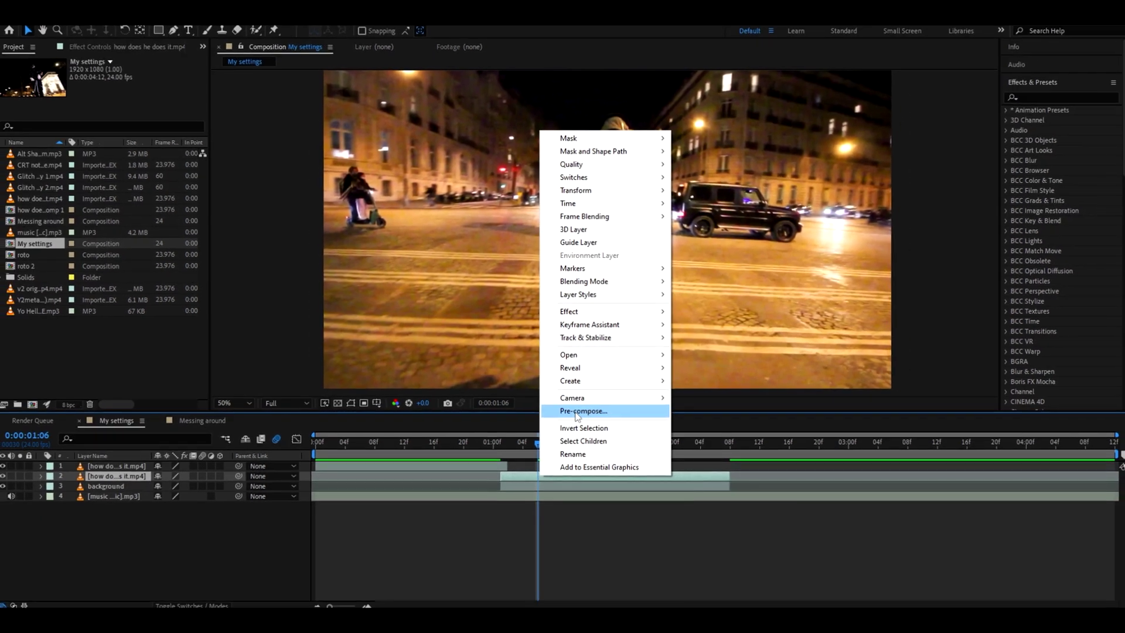
left_click(598, 413)
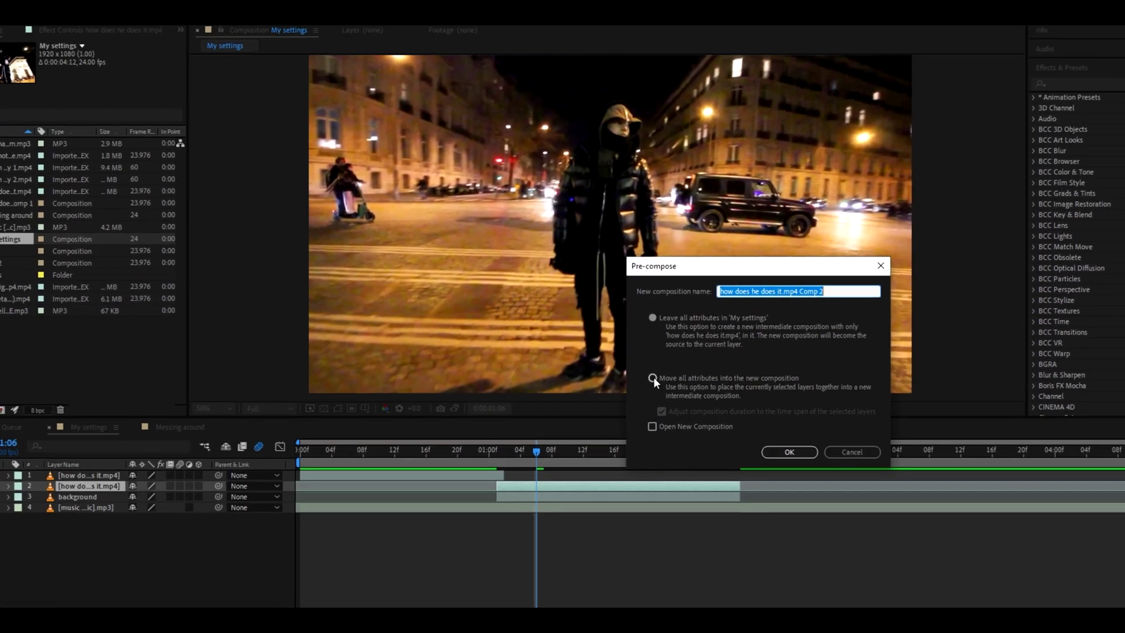
left_click(647, 374)
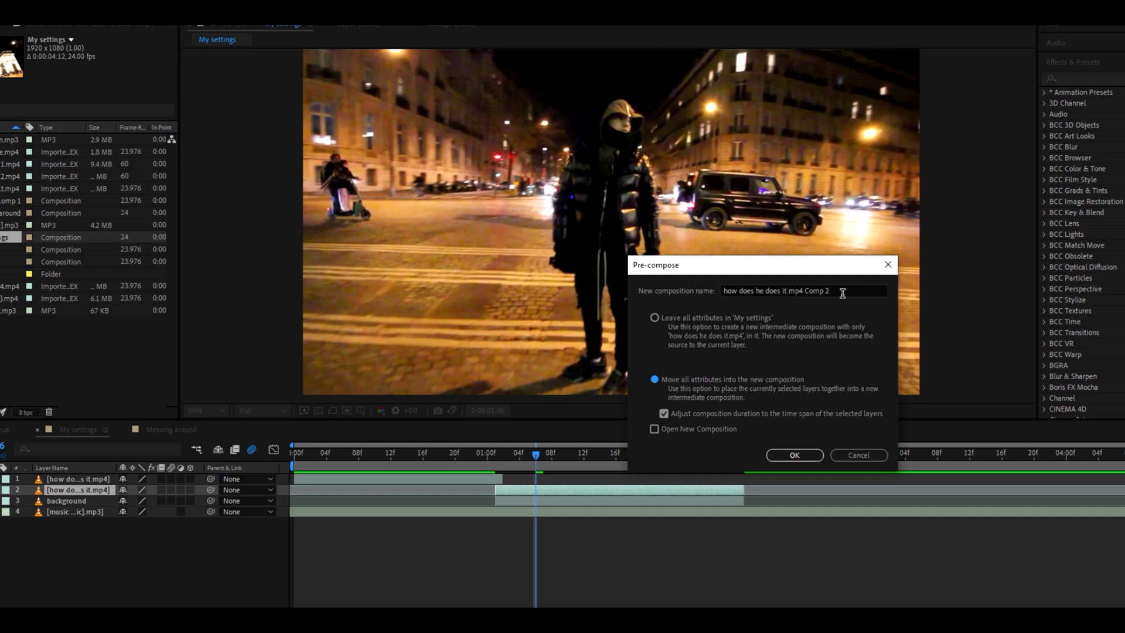
left_click(798, 458)
Step: Open the roto 1 composition, open its clip in the layer viewer and activate the Roto Brush tool
double_click(534, 478)
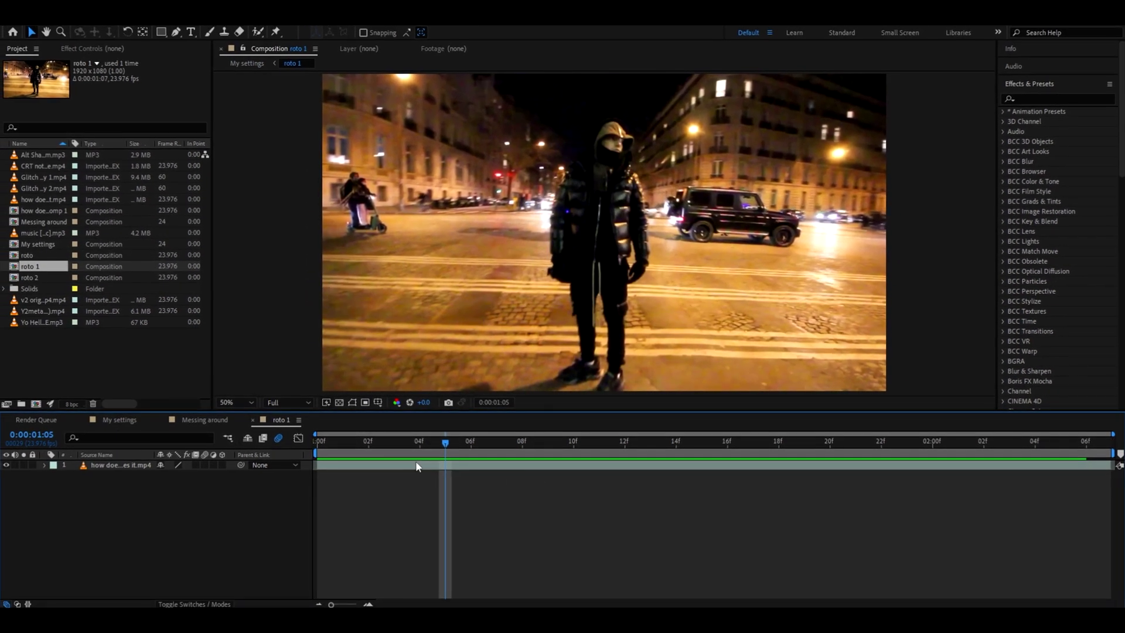
double_click(440, 465)
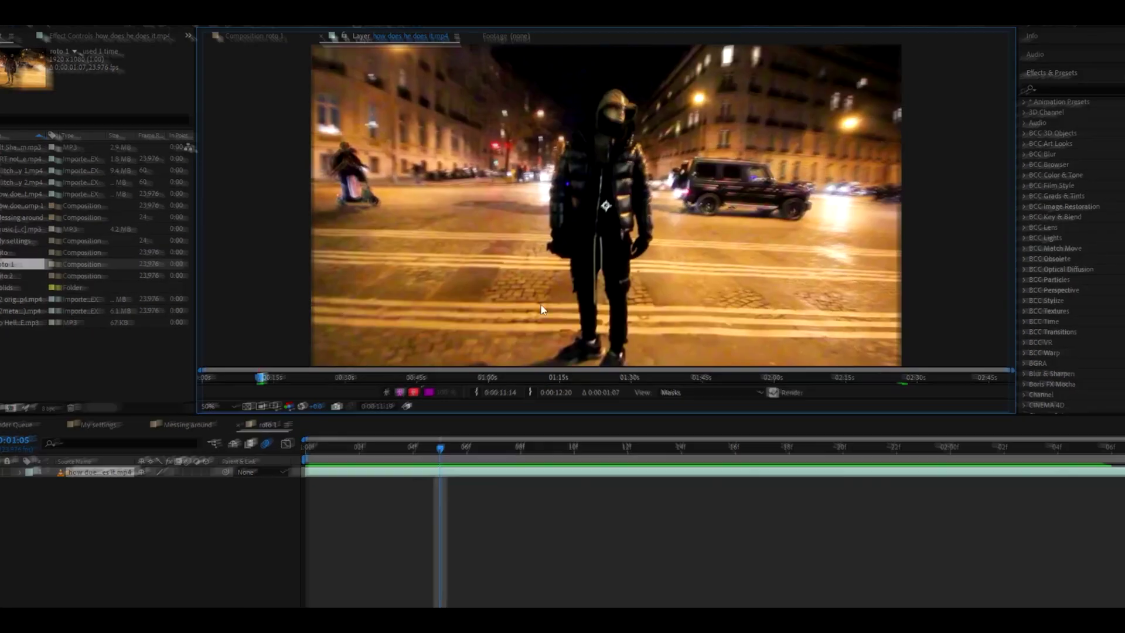
key("alt+w")
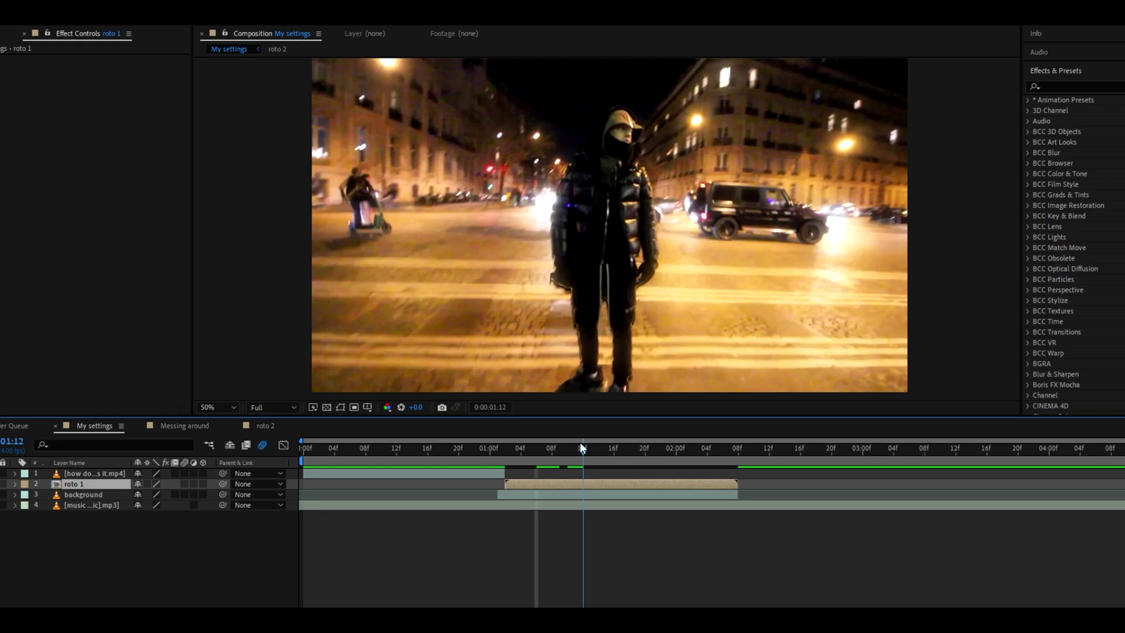
Step: Hide the background layer briefly to inspect the rotoscoped subject, and restore its visibility
left_click(553, 487)
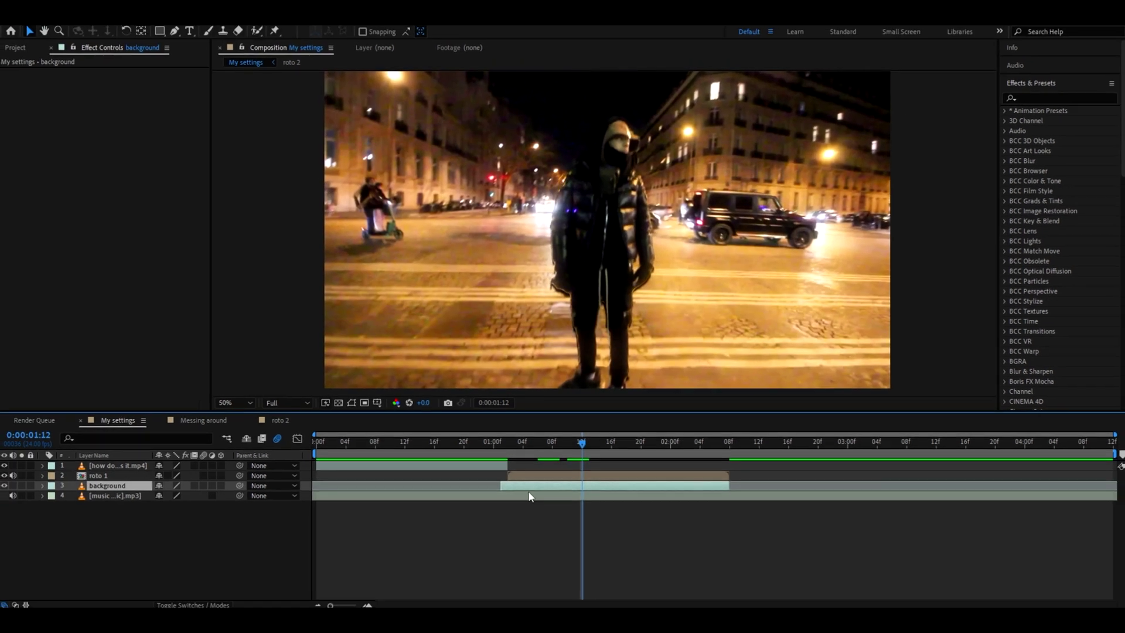
left_click(4, 486)
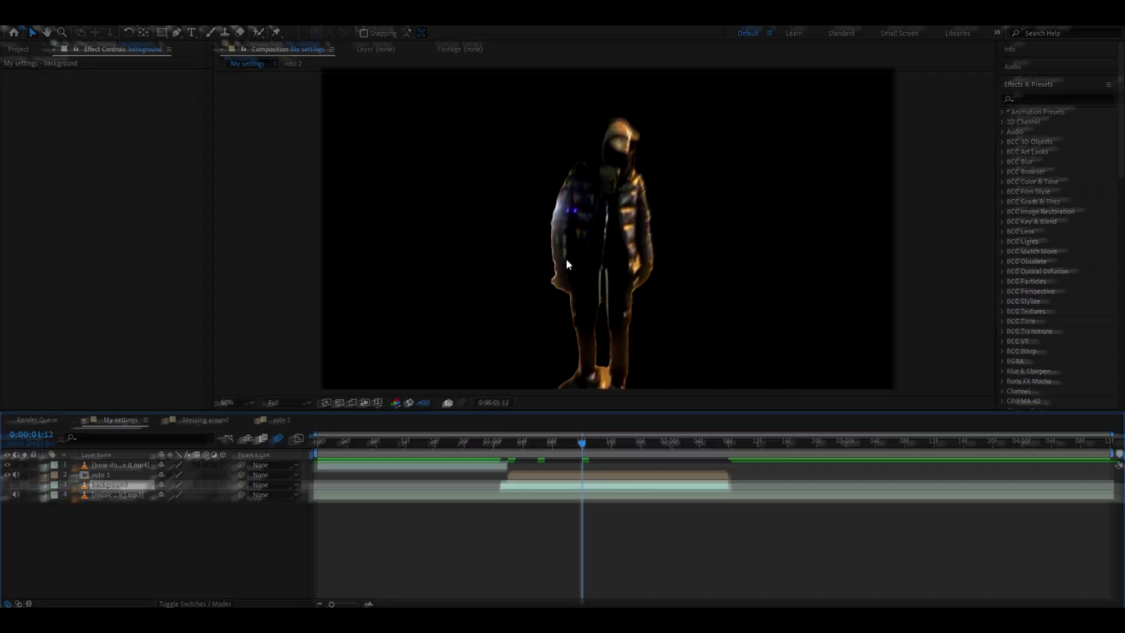
key("ctrl+z")
Step: Open the roto 2 composition holding the cut-out subject and add an adjustment layer above the clip
left_click(543, 476)
double_click(560, 484)
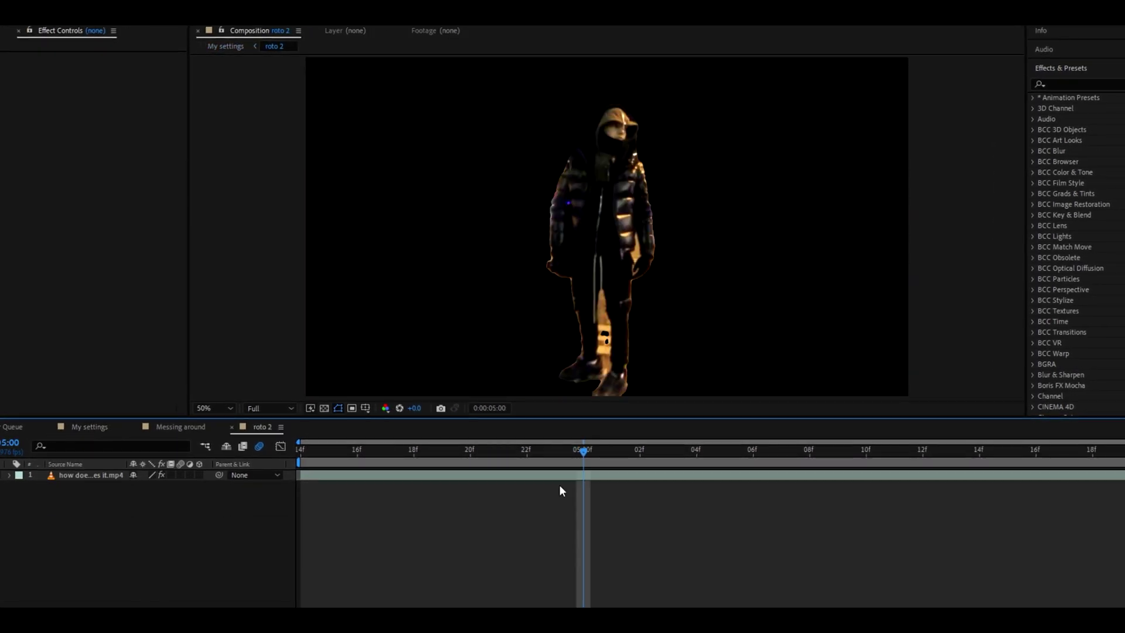
key("ctrl+alt+y")
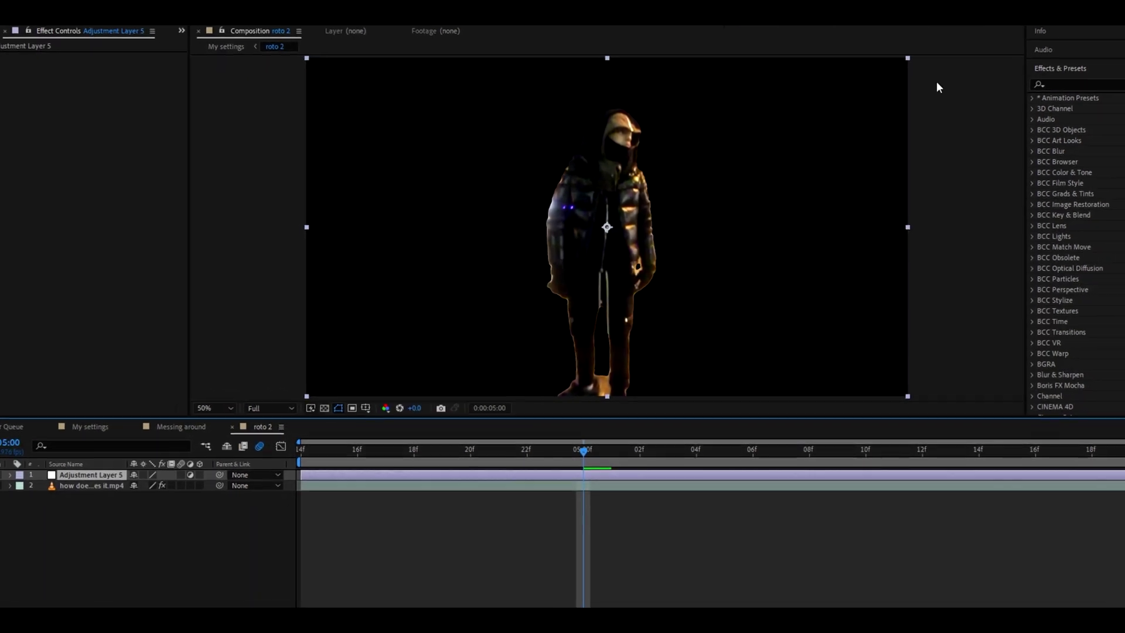
Step: Find the Deep Glow effect and apply it to the adjustment layer
left_click(1031, 99)
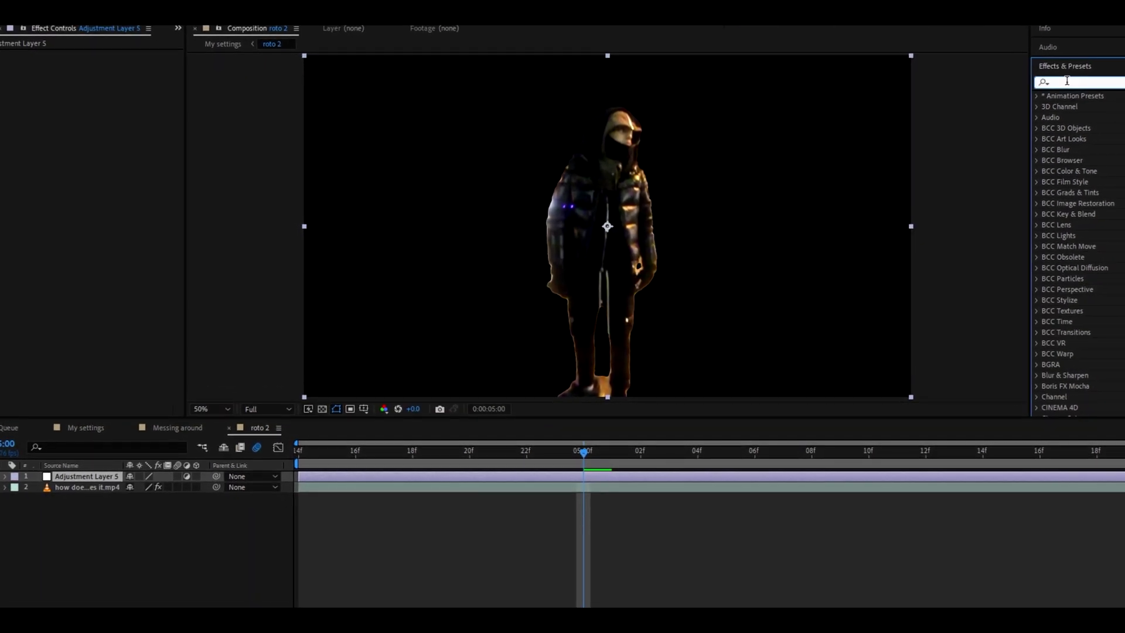
type("dee")
double_click(1081, 149)
Step: Apply S_PseudoColor above Deep Glow on the adjustment layer and keyframe its Frequency at 2.60
left_click_drag(1067, 82, 959, 85)
type("s")
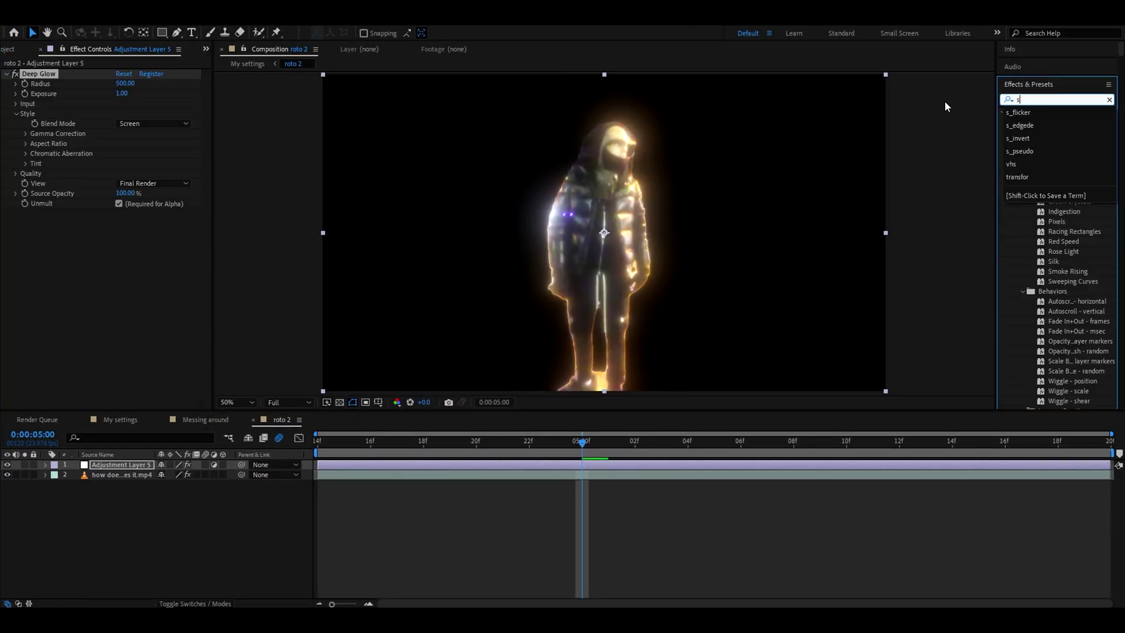
type("_pseudo")
left_click(120, 143)
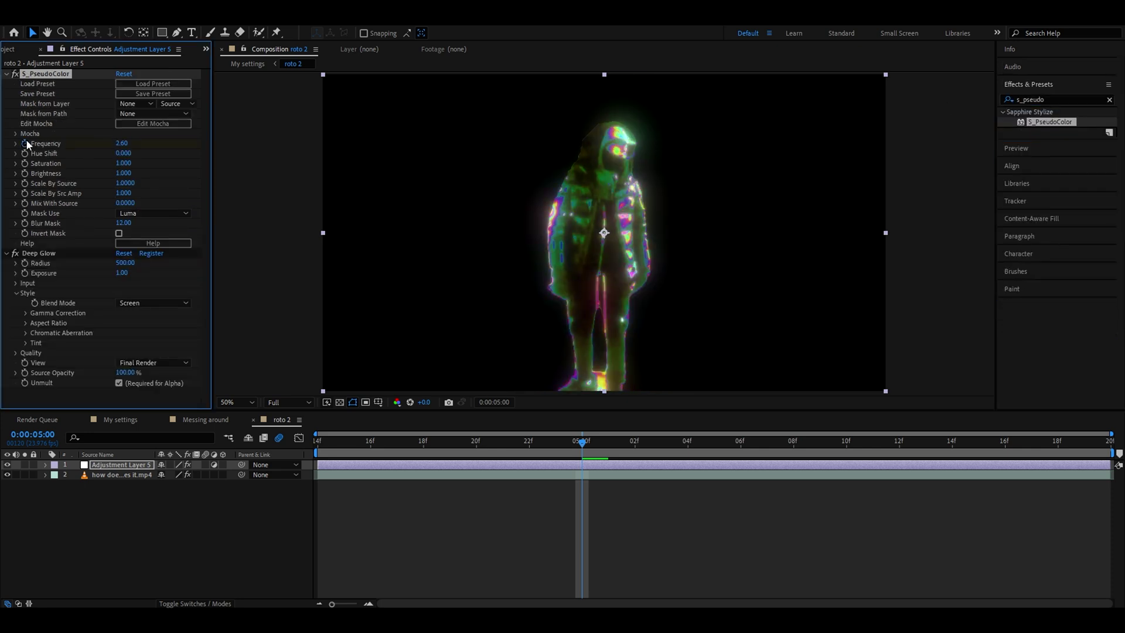
Step: Apply the Invert effect above S_PseudoColor on the adjustment layer
double_click(1058, 104)
type("invert")
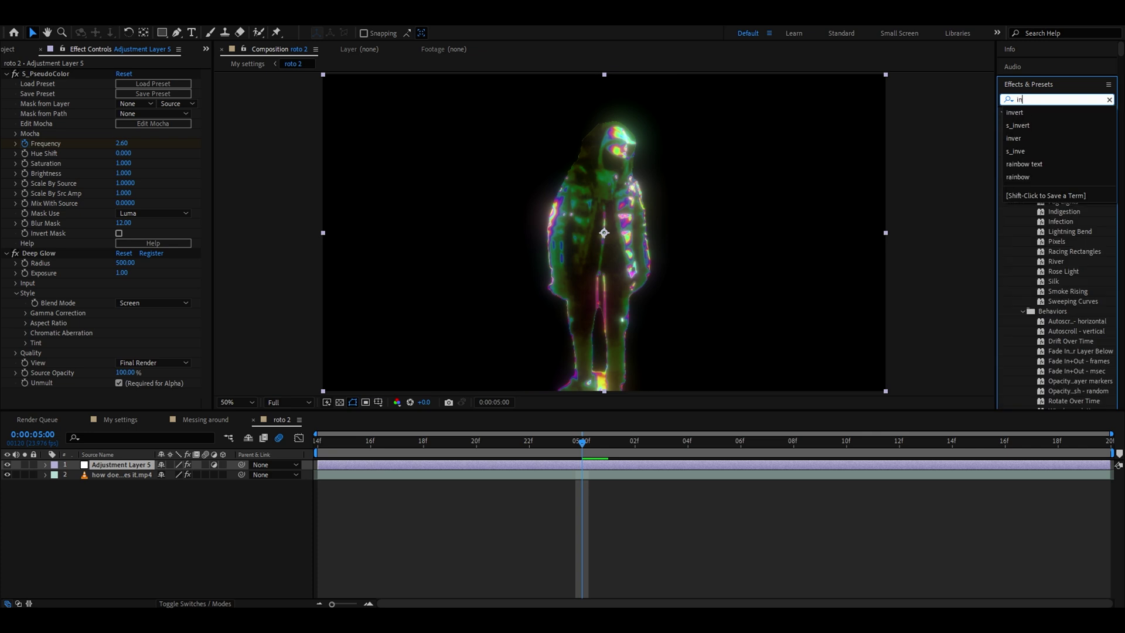
left_click_drag(1047, 201, 234, 86)
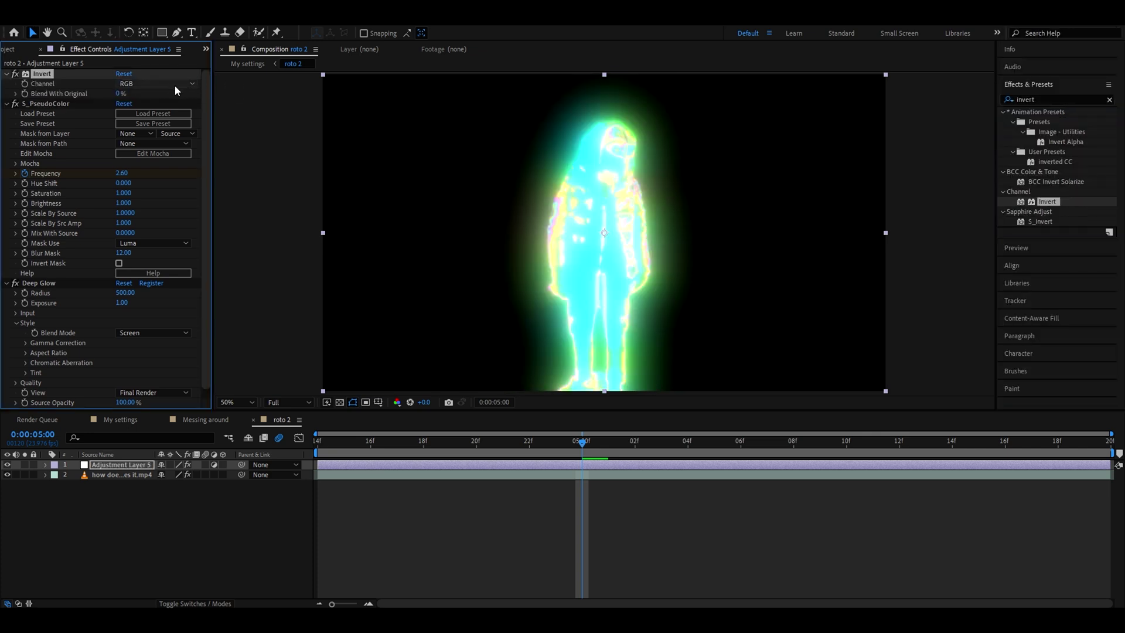
Step: Apply S_EdgeDetect above Invert on the adjustment layer with Edge Smooth at 1.00
double_click(1058, 99)
type("s_edgede")
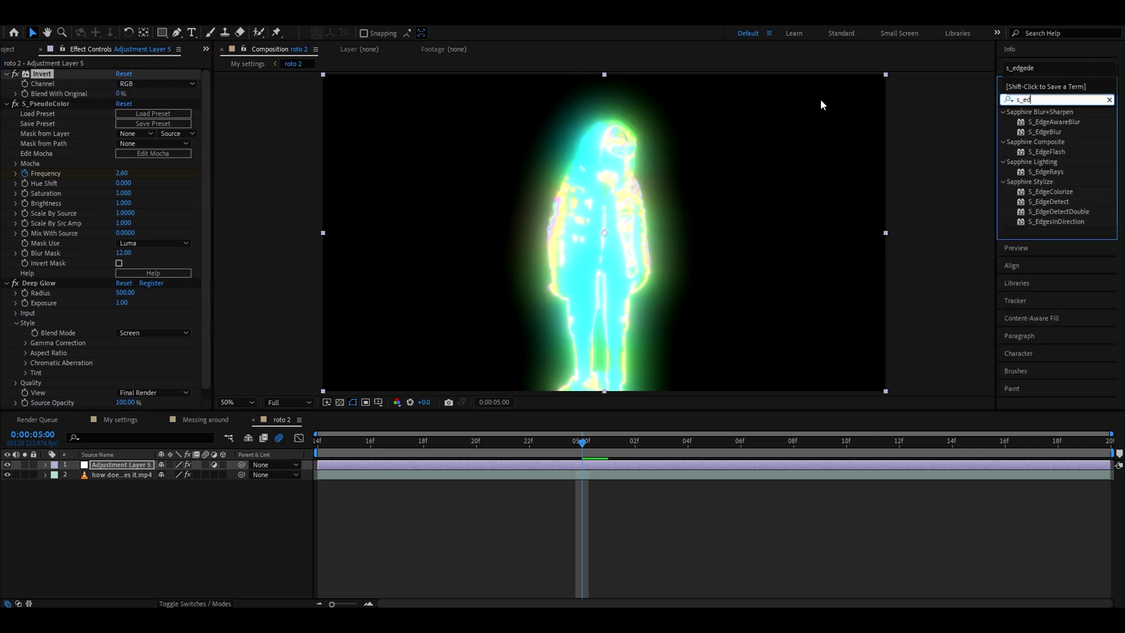
left_click_drag(1050, 122, 121, 154)
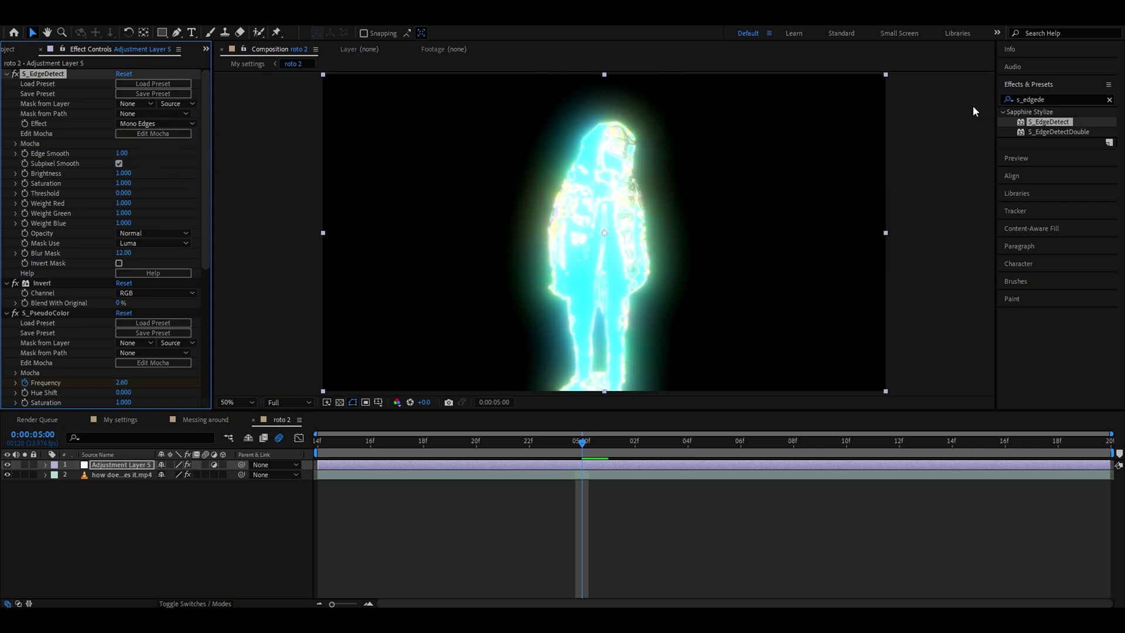
Step: Apply S_Flicker at the top of the adjustment layer's effects with an Amplitude of 0.53
type("_flicke")
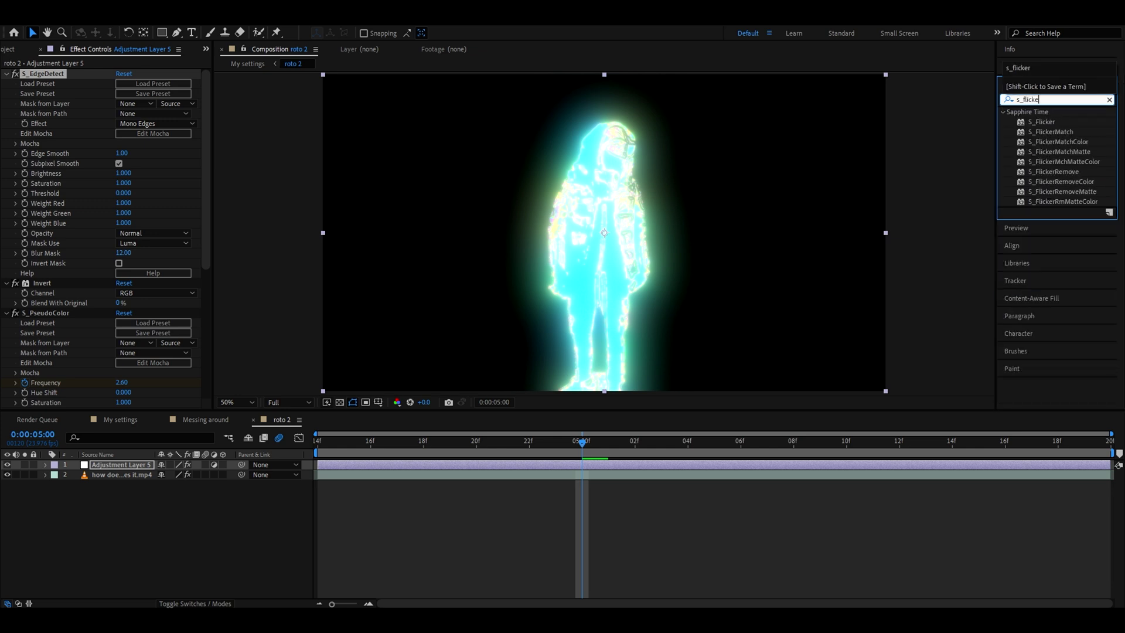
type("r")
left_click_drag(1041, 121, 129, 107)
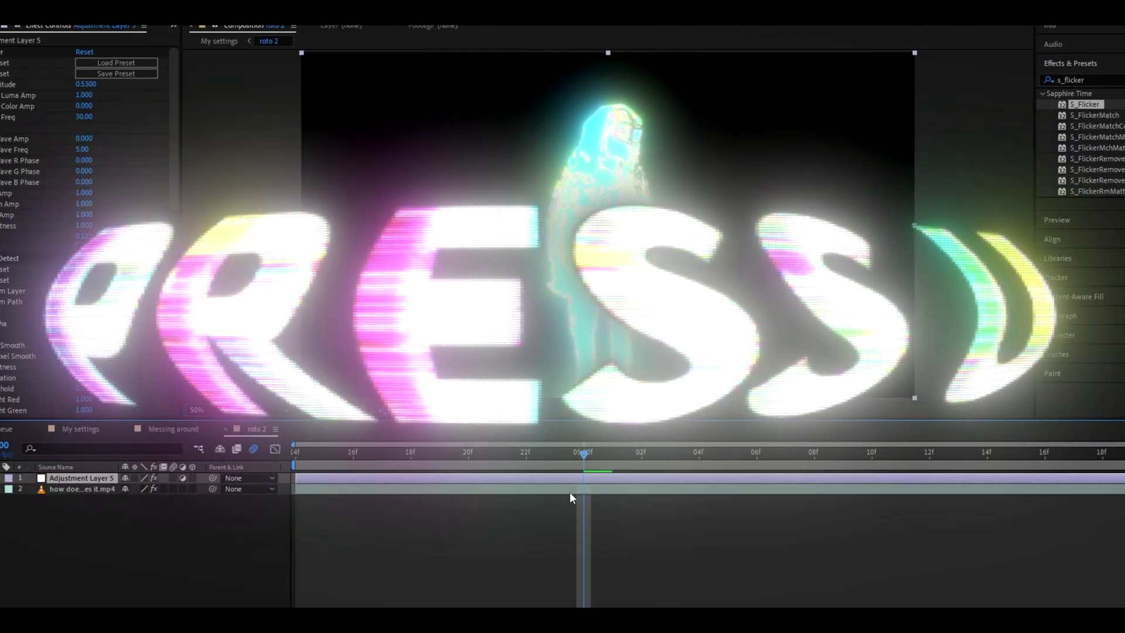
Step: Keyframe the S_PseudoColor Frequency at 4.09 on 0:00:05:14, and shift both Frequency keyframes back to 0:00:04:14 and 0:00:05:04
key("u")
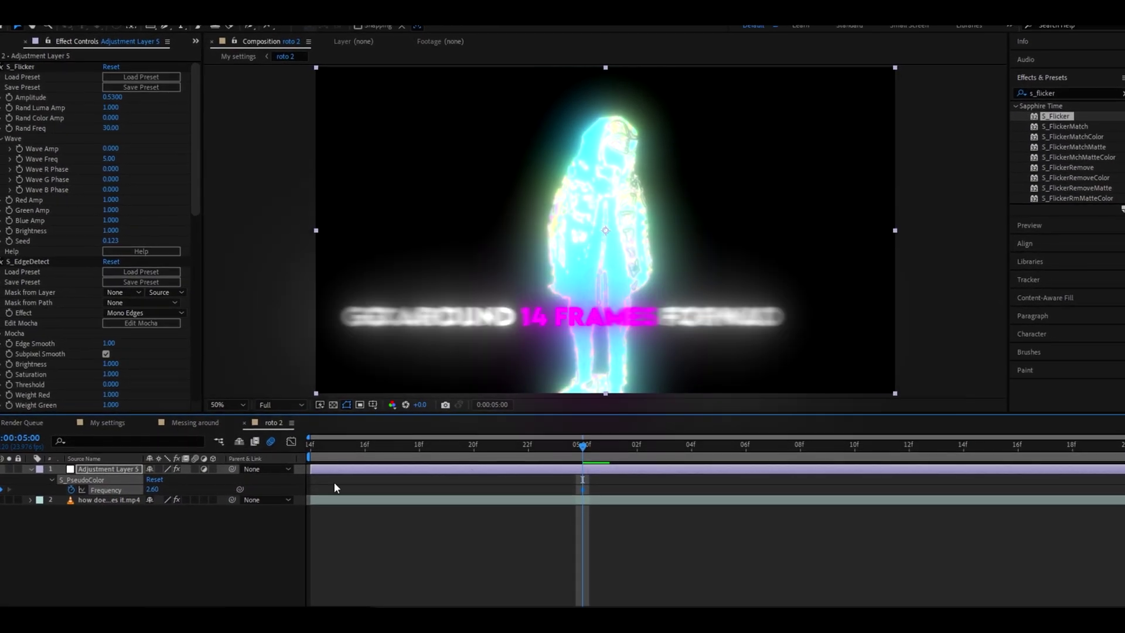
left_click_drag(586, 446, 967, 448)
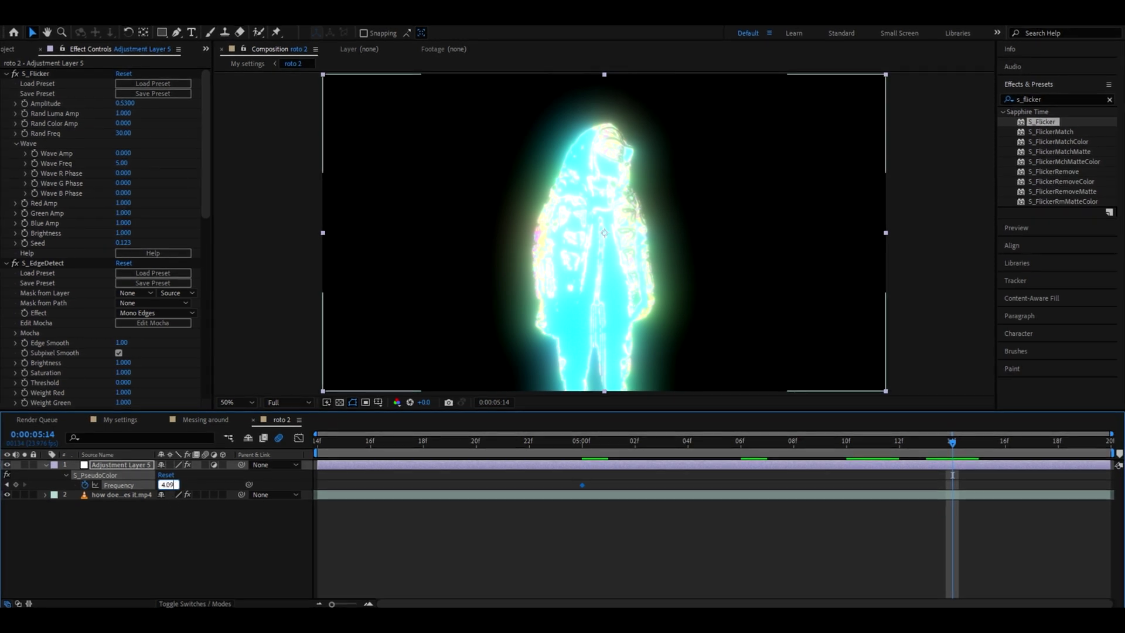
key("Return")
left_click_drag(571, 482, 965, 488)
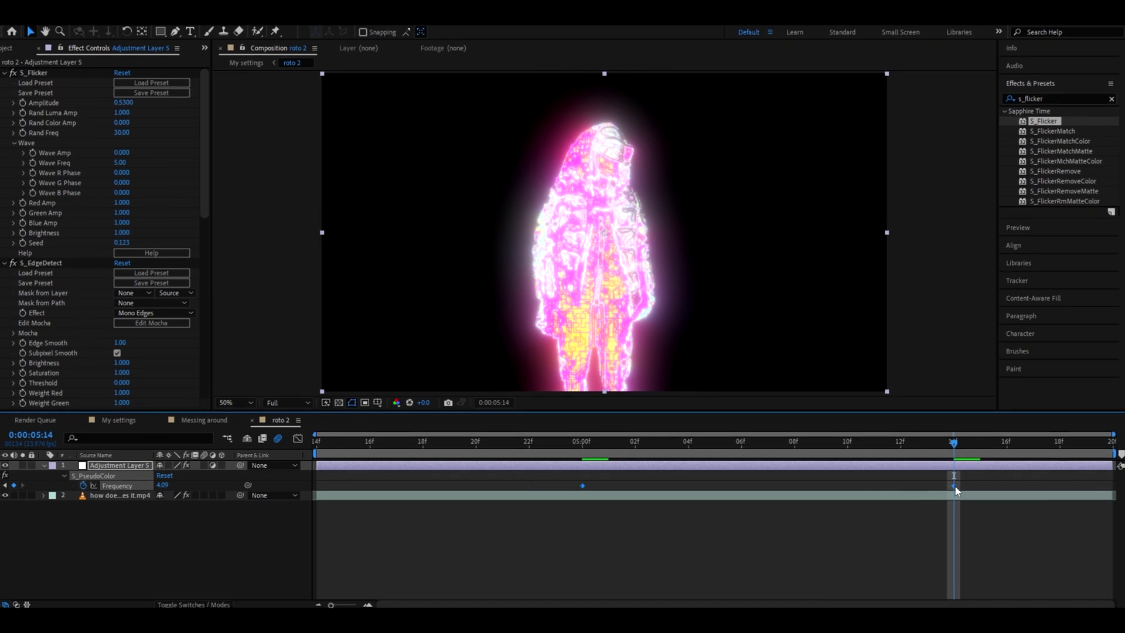
left_click_drag(952, 443, 690, 460)
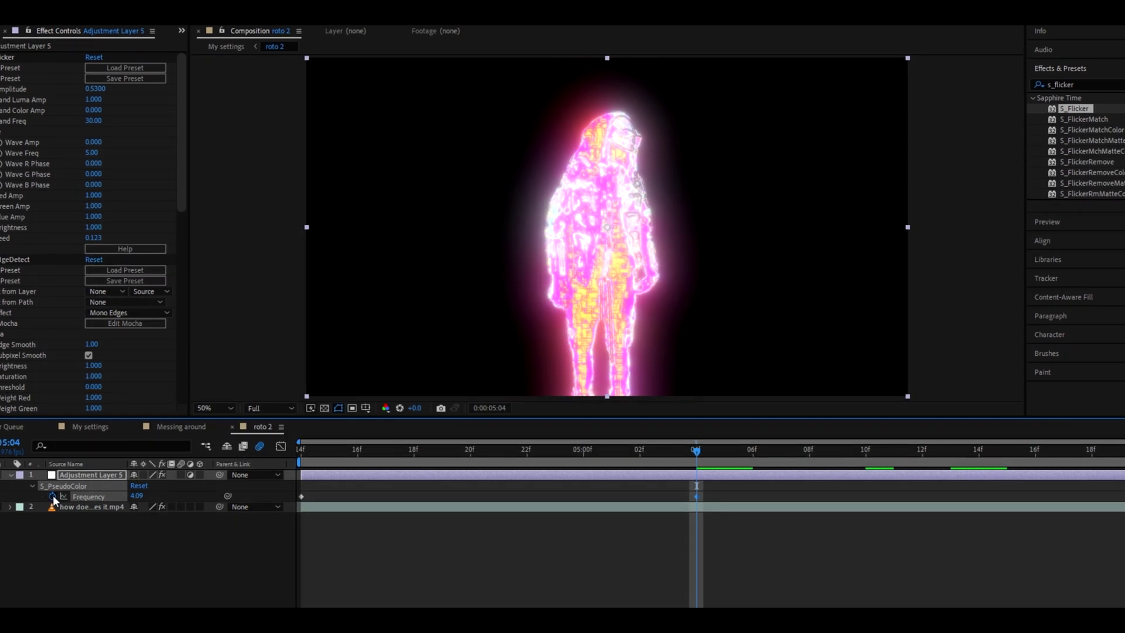
Step: Add a loopOut() expression to the S_PseudoColor Frequency and preview the frame at 0:00:05:05
left_click(53, 495, "alt")
type("lo")
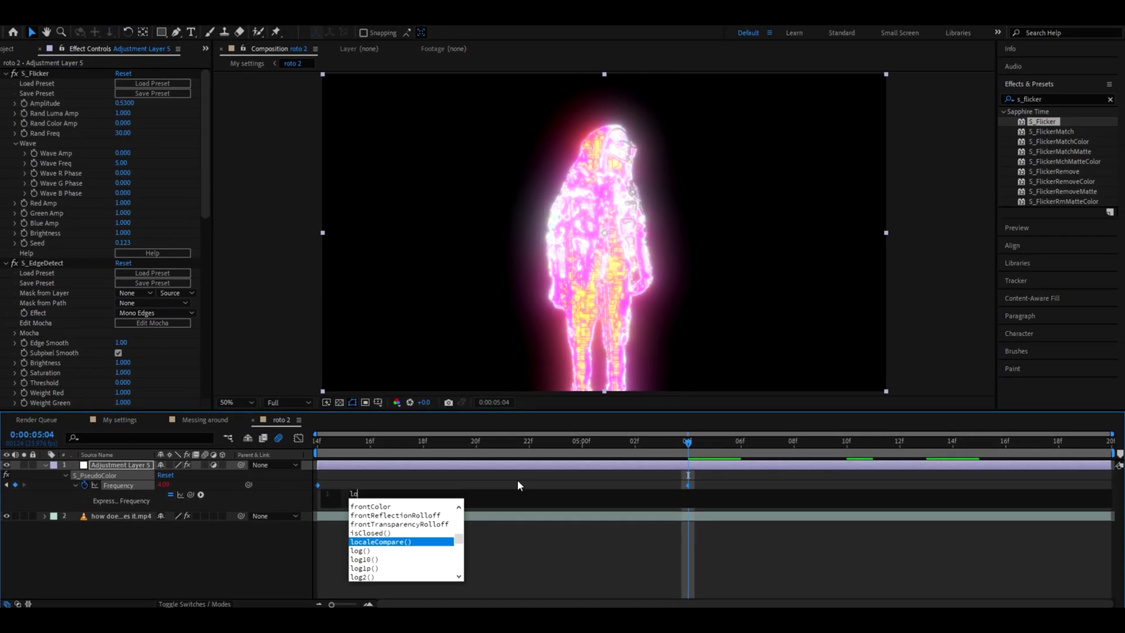
type("opOut()")
left_click(396, 524)
left_click(399, 485)
left_click_drag(689, 442, 728, 455)
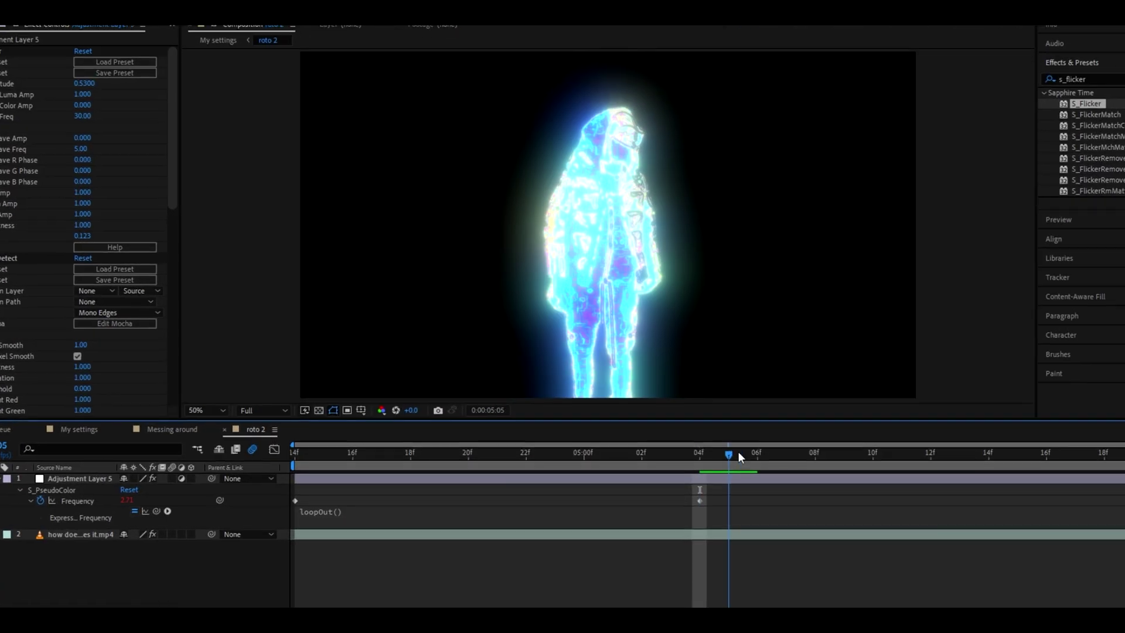
Step: Save all effects on the adjustment layer as an animation preset named "Trippy rotobrush effect"
left_click(720, 477)
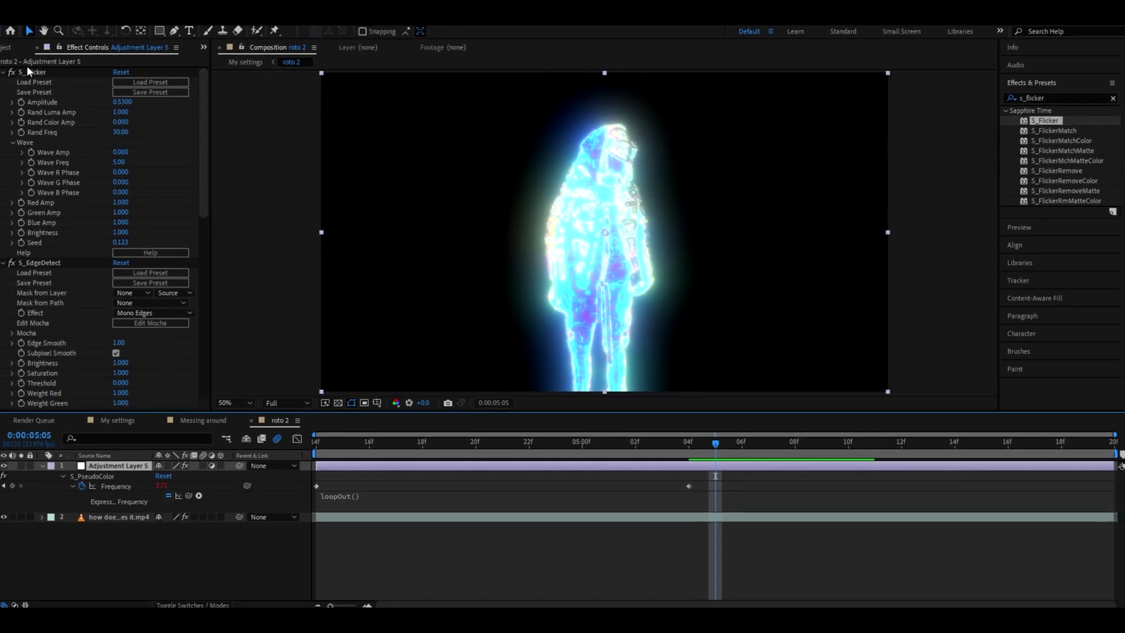
left_click(38, 73)
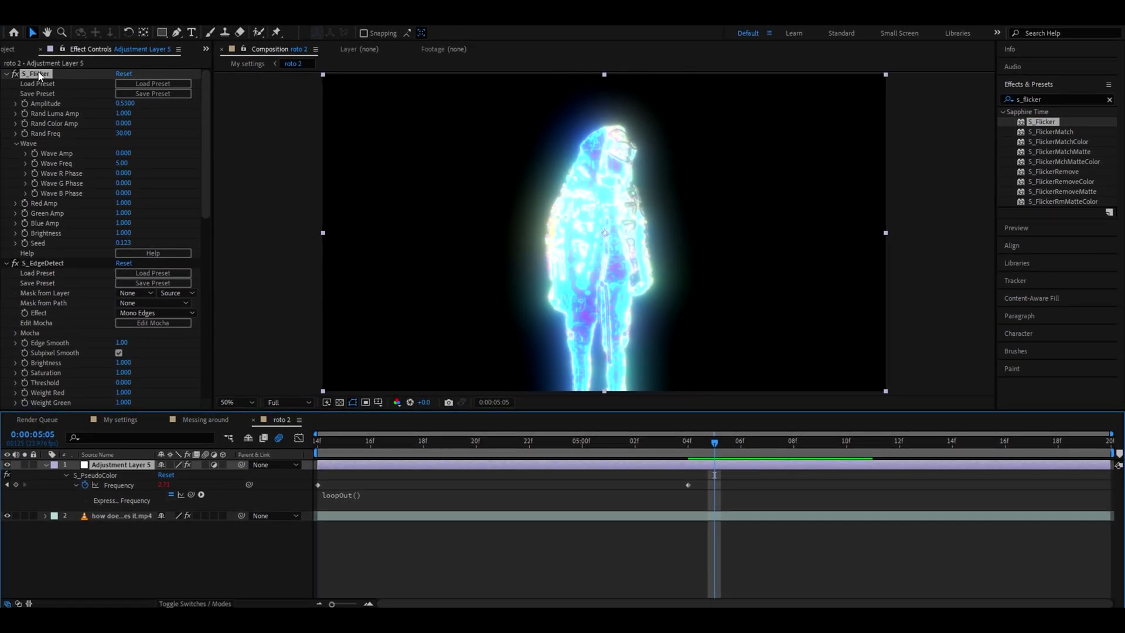
key("ctrl+a")
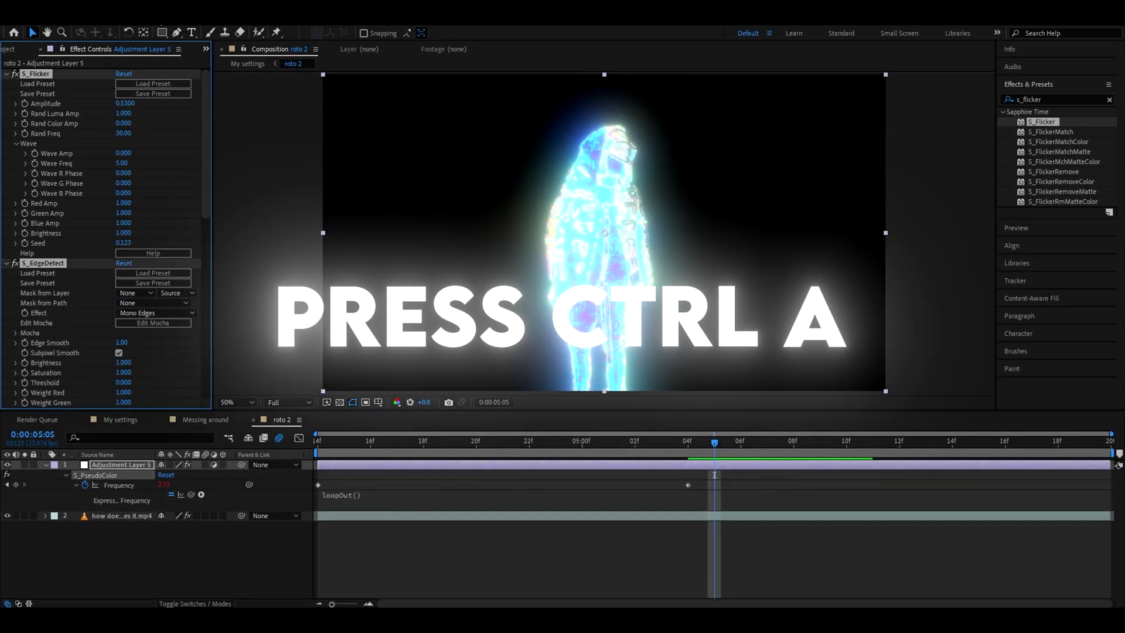
left_click(153, 19)
left_click(174, 34)
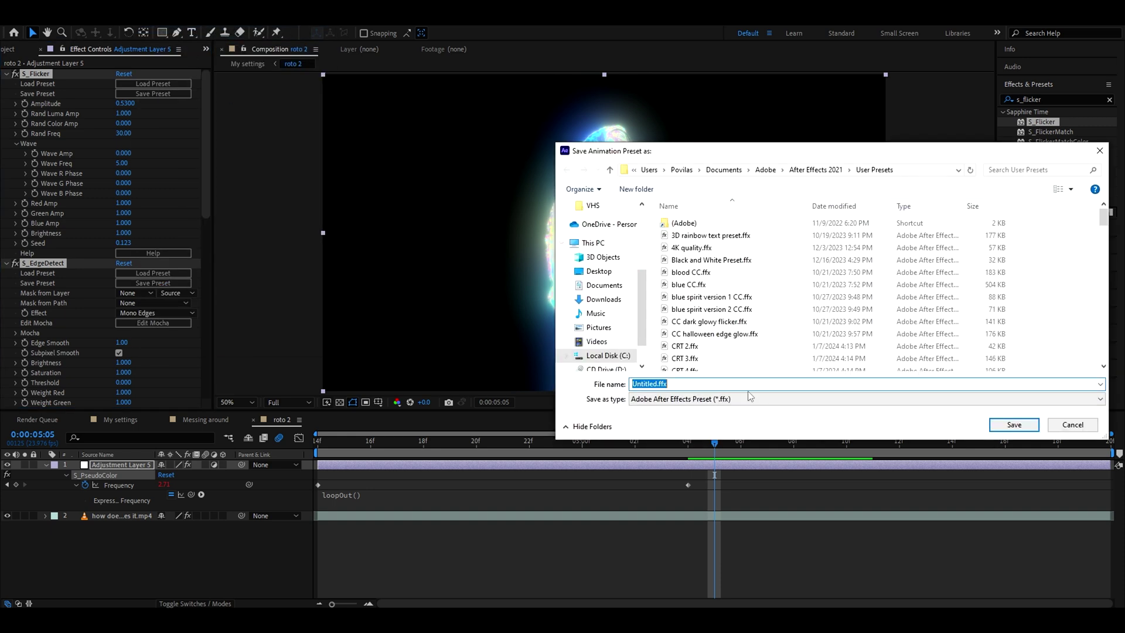
type("Tri")
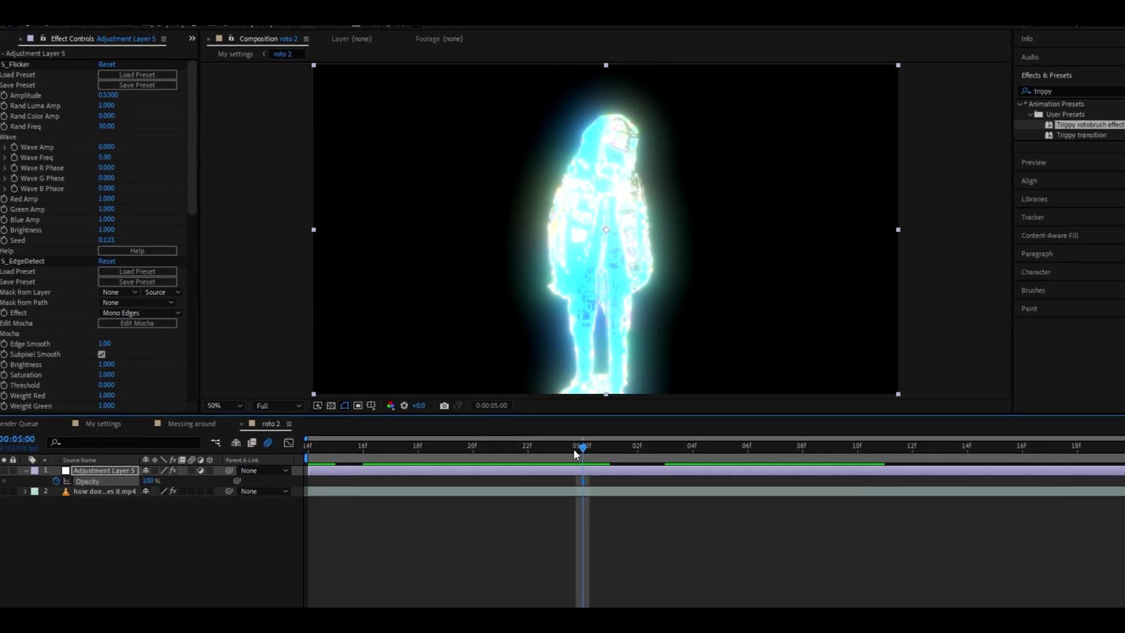
Step: Set the adjustment layer's Opacity to 0% at 0:00:04:14 and easy-ease both Opacity keyframes
key("Home")
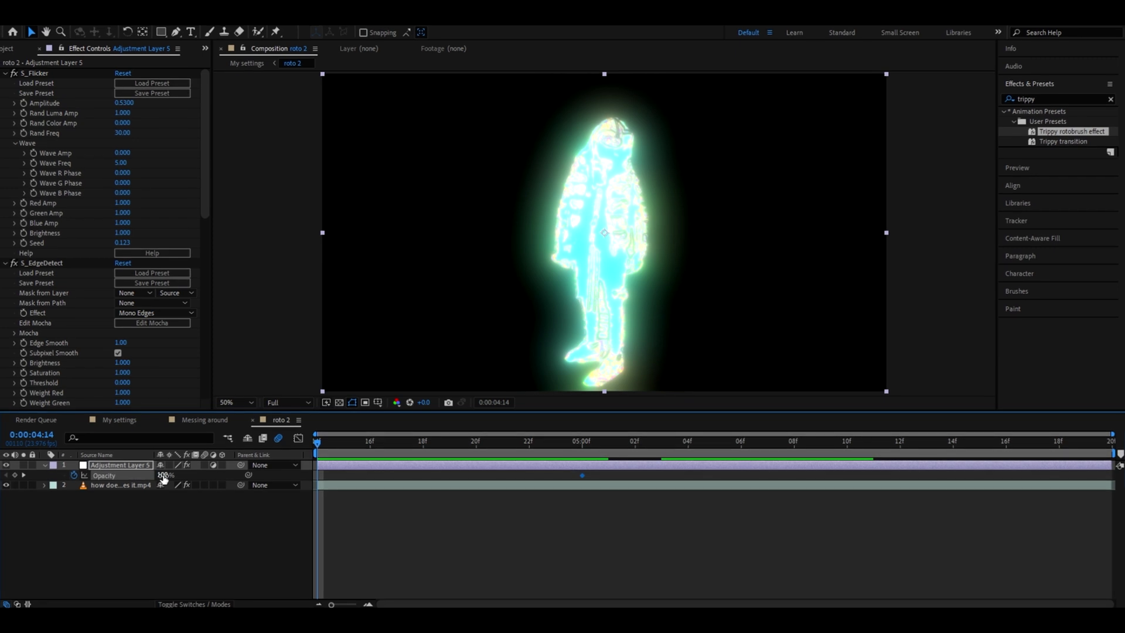
left_click_drag(150, 478, 70, 479)
left_click_drag(317, 442, 423, 442)
left_click_drag(597, 475, 244, 511)
key("F9")
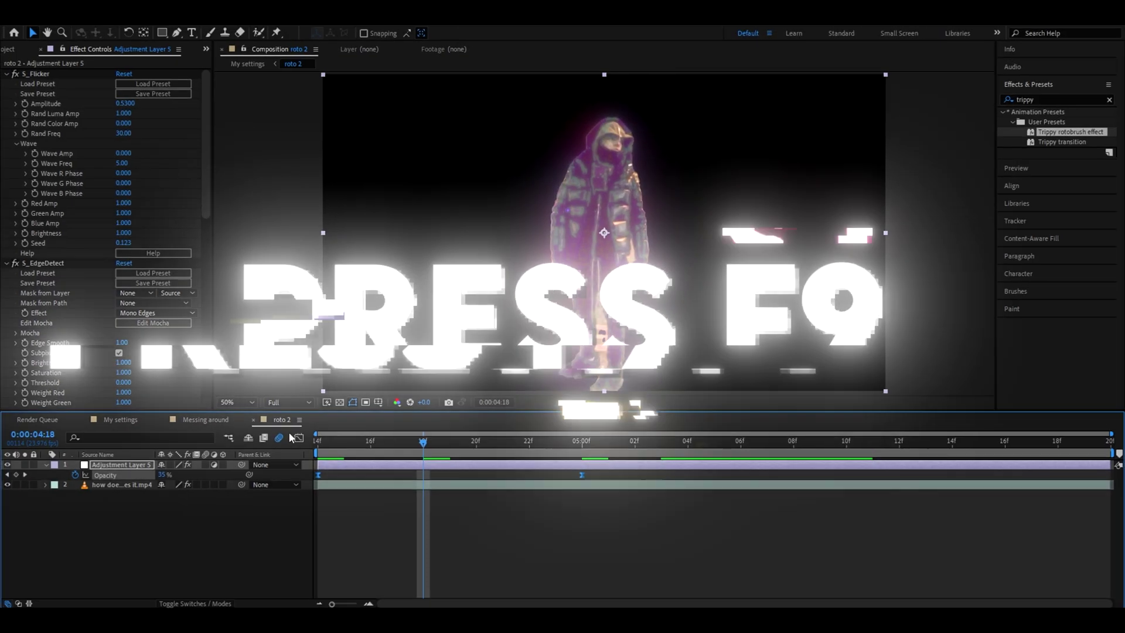
Step: Steepen the middle of the Opacity curve with the keyframe handles and enable motion blur for the adjustment layer
left_click(255, 458)
left_click(295, 595)
left_click_drag(391, 595, 406, 594)
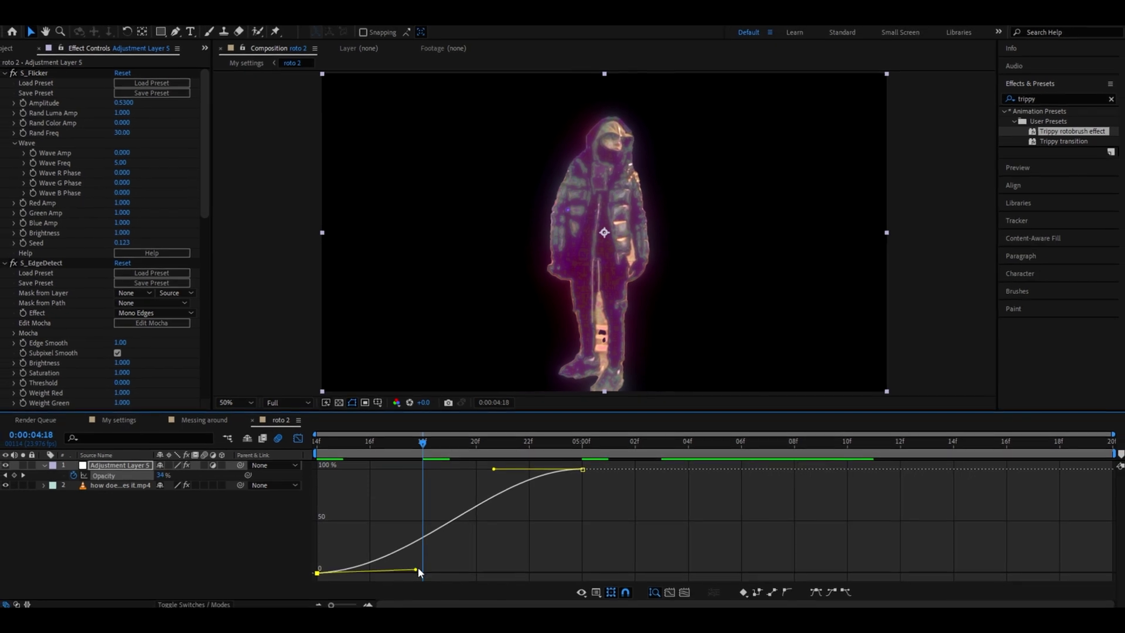
left_click_drag(472, 451, 555, 461)
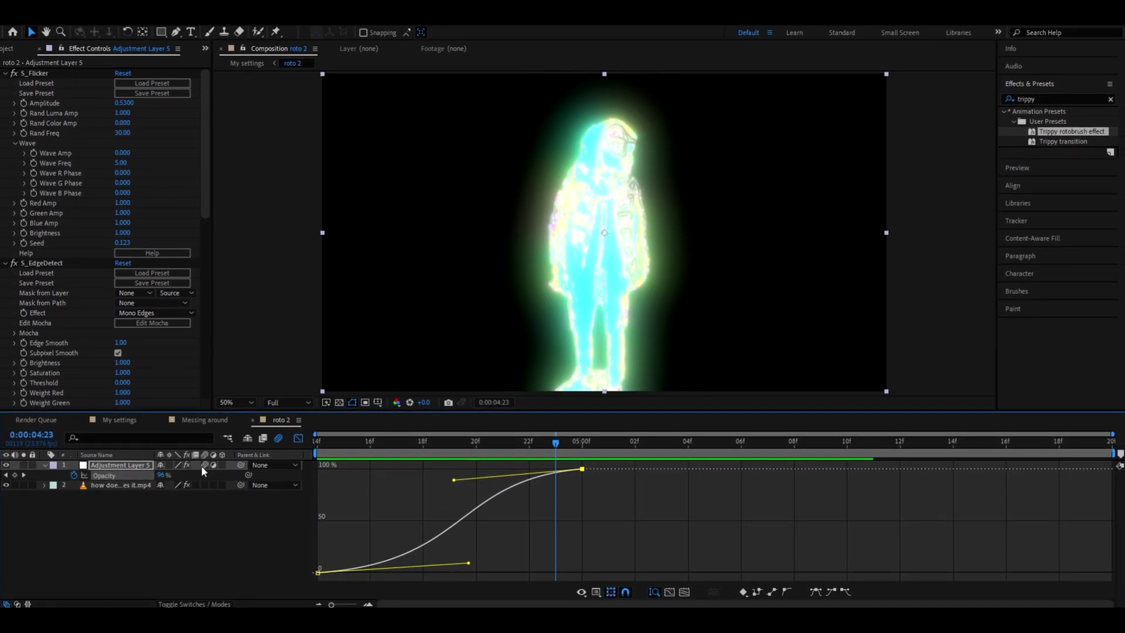
left_click(181, 475)
left_click(299, 439)
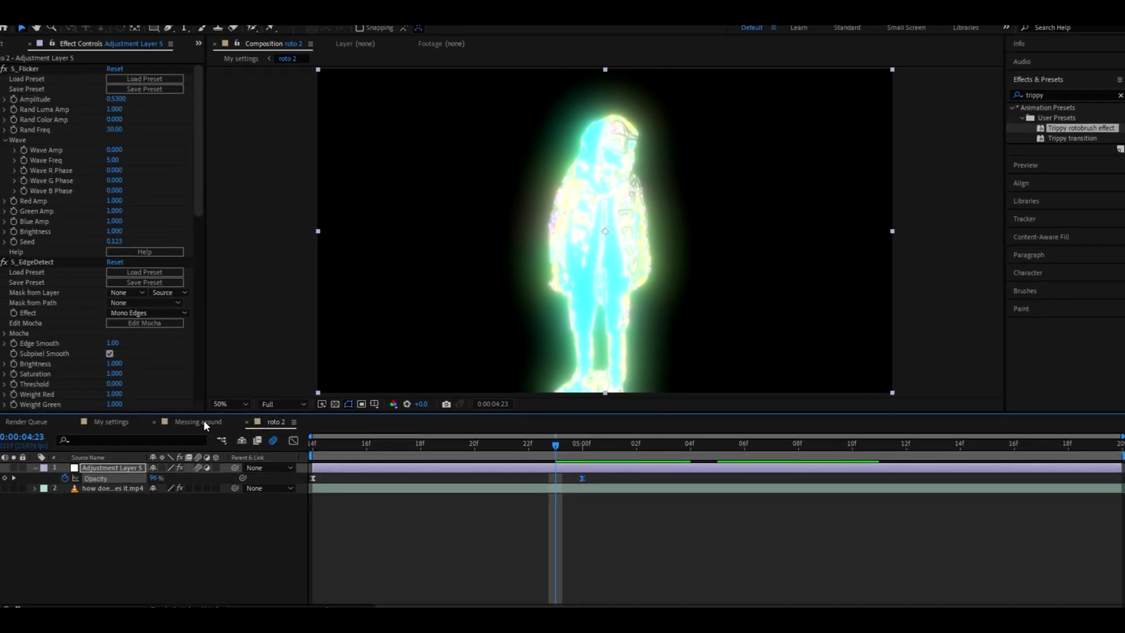
Step: Open the My settings composition and preview the glowing subject over the street background around 0:00:01:16
left_click(202, 422)
left_click(147, 420)
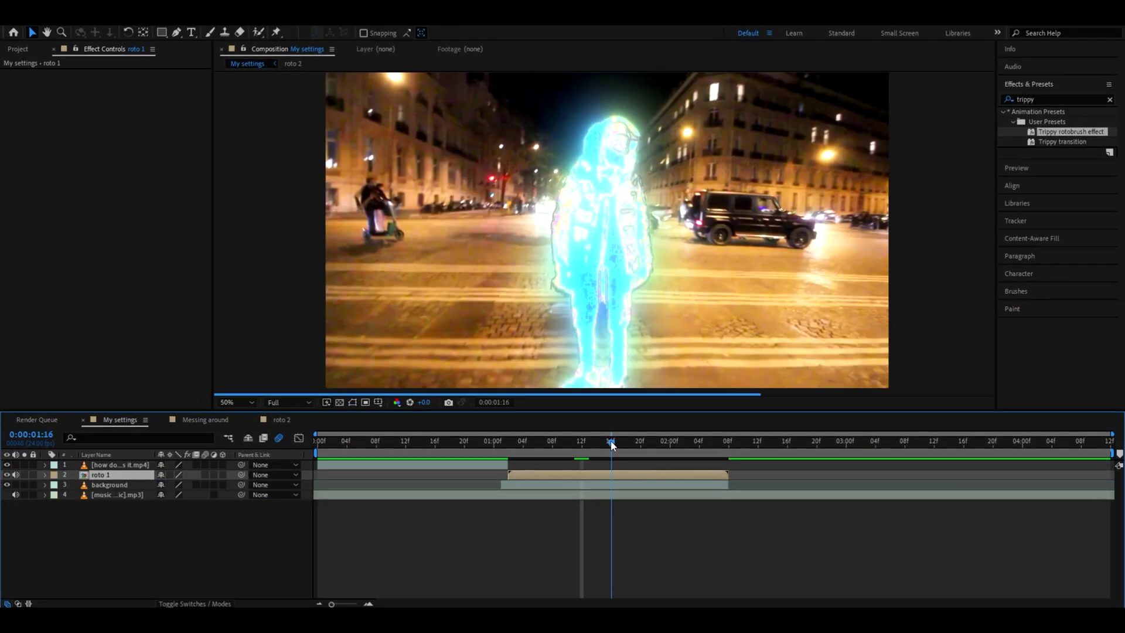
left_click_drag(583, 441, 636, 438)
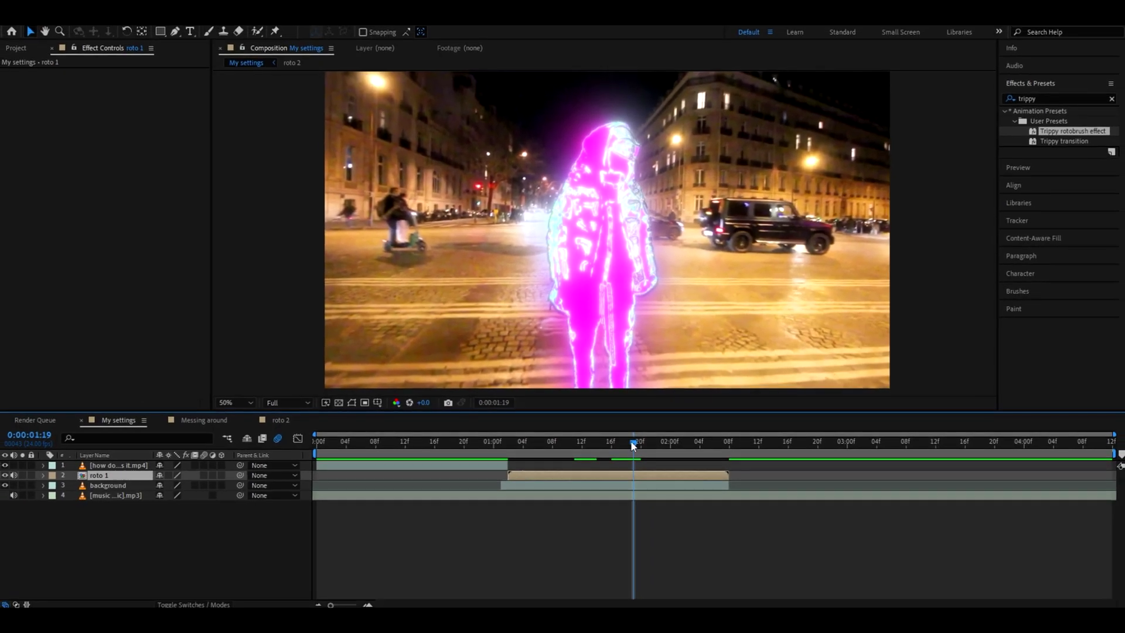
left_click_drag(634, 444, 611, 485)
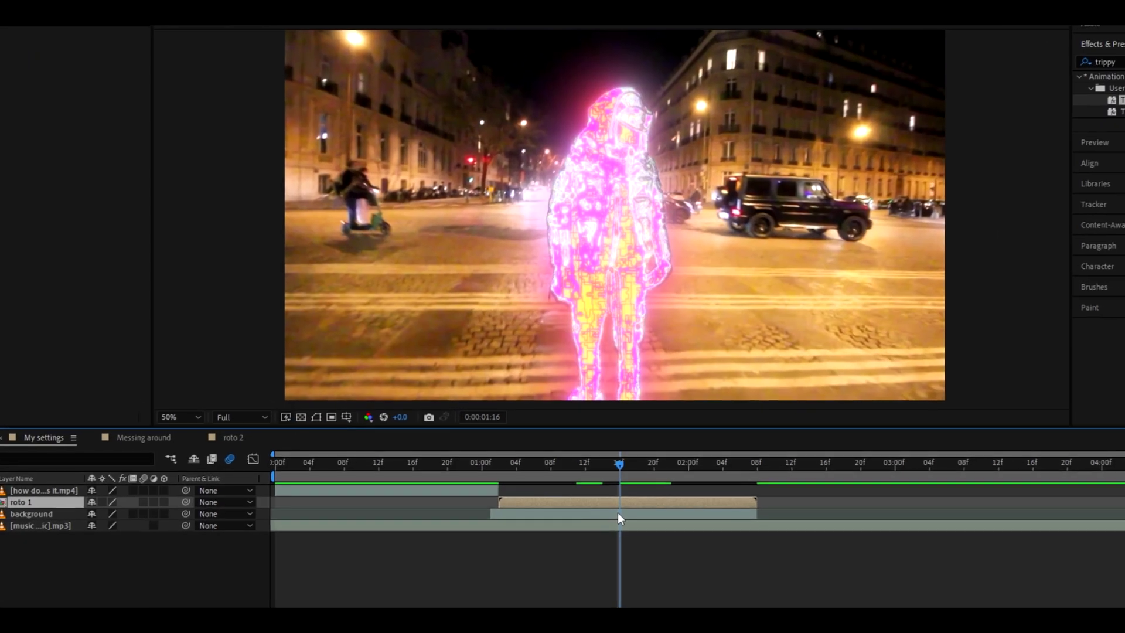
Step: Try the Halloween_Effect_12 preset on the background layer, preview it around 0:00:01:13, and undo it
left_click(618, 512)
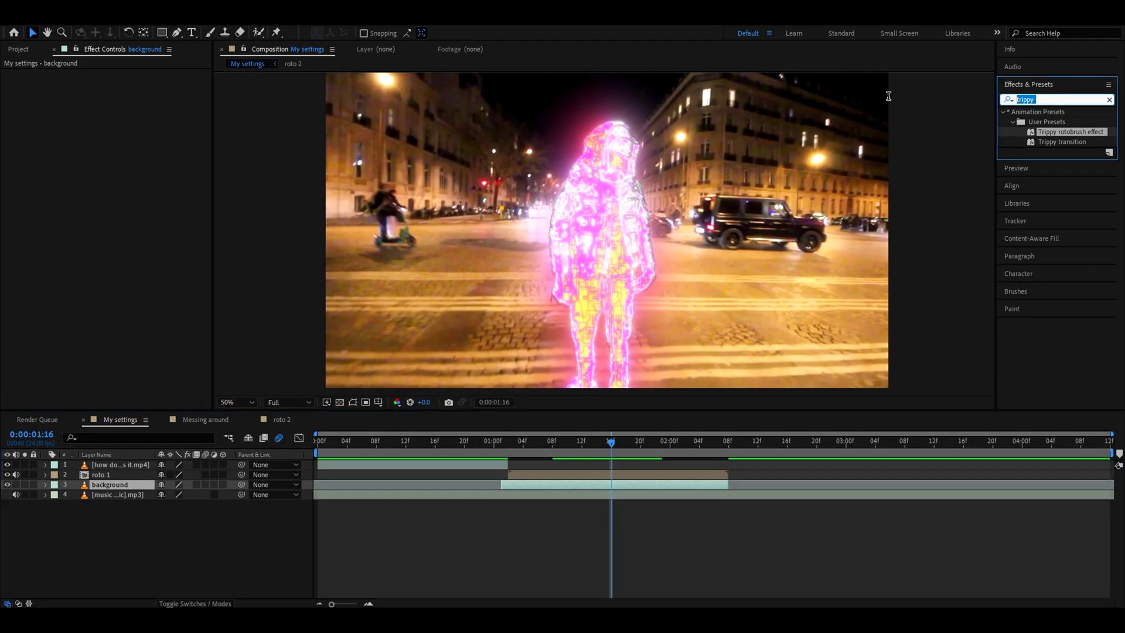
key("BackSpace")
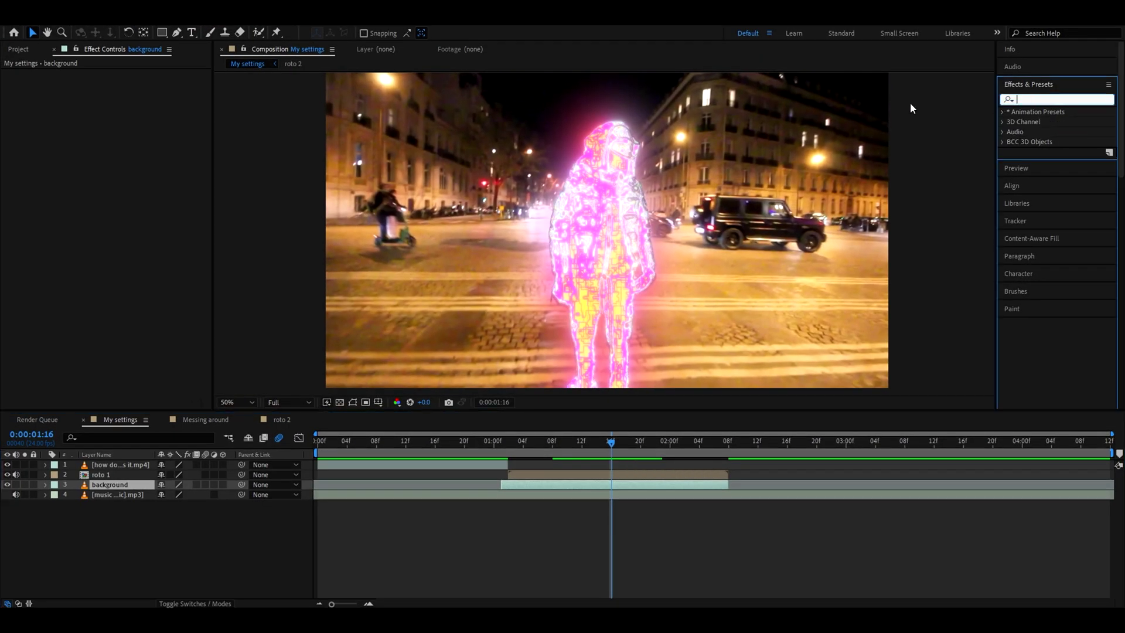
type("halloween")
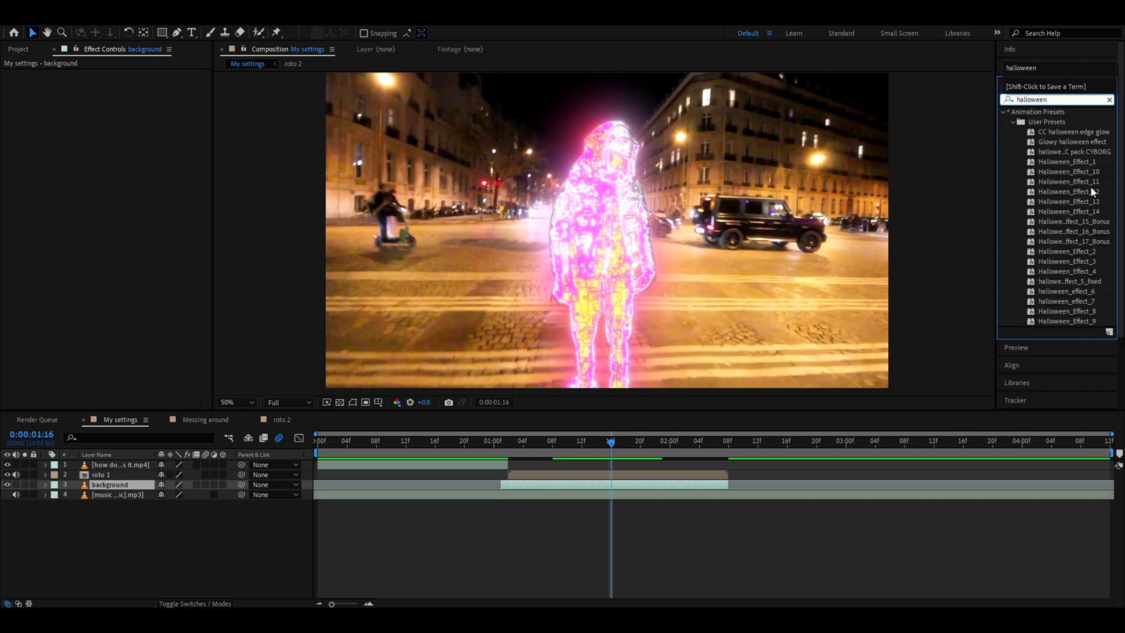
left_click_drag(1088, 192, 610, 491)
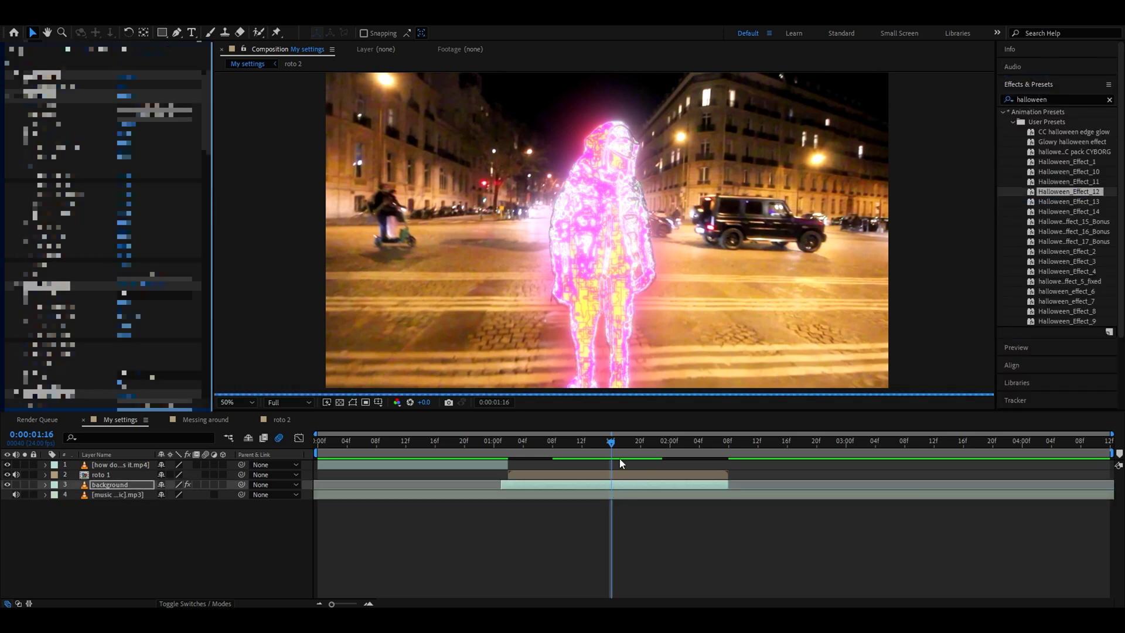
left_click_drag(613, 442, 561, 486)
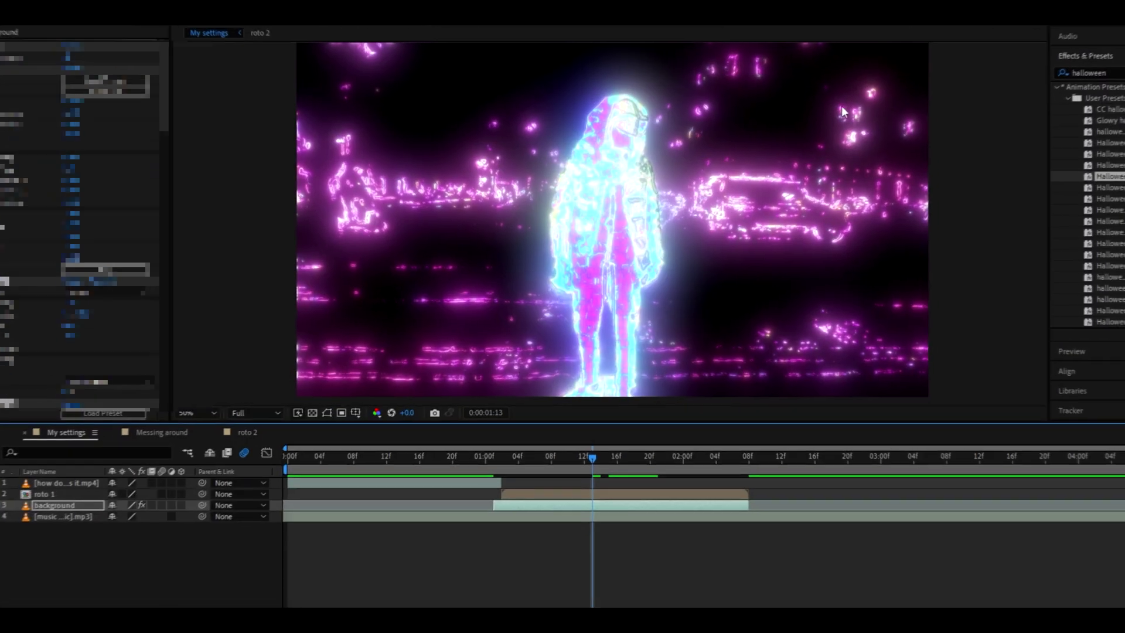
key("ctrl+z")
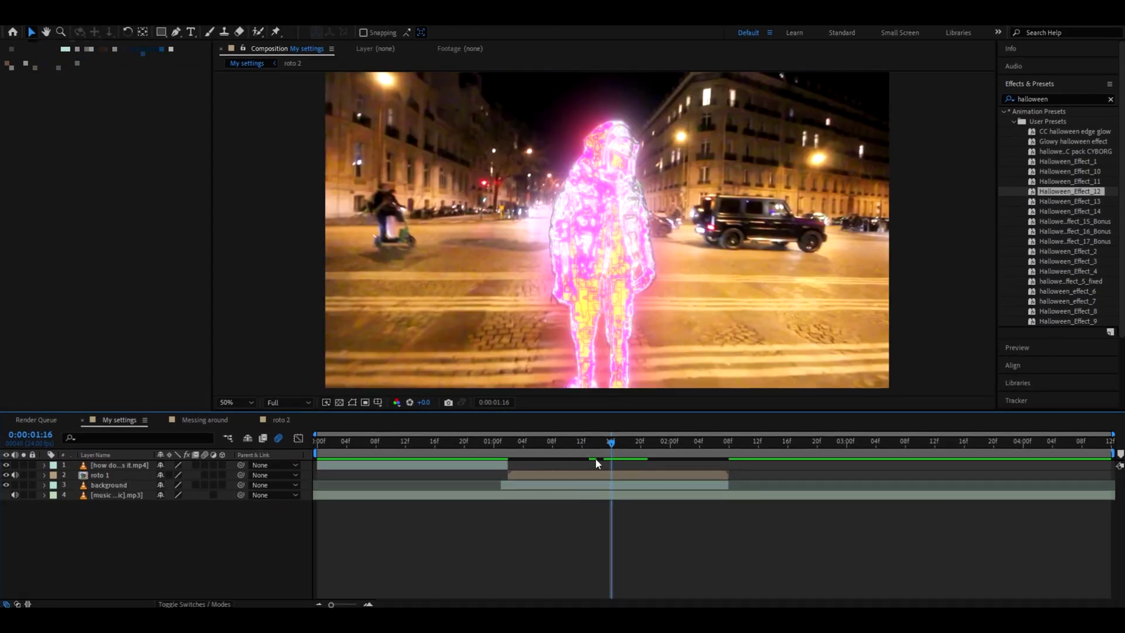
Step: Create an adjustment layer directly above the background layer and apply the Halloween_Effect_12 preset to it
left_click(132, 487)
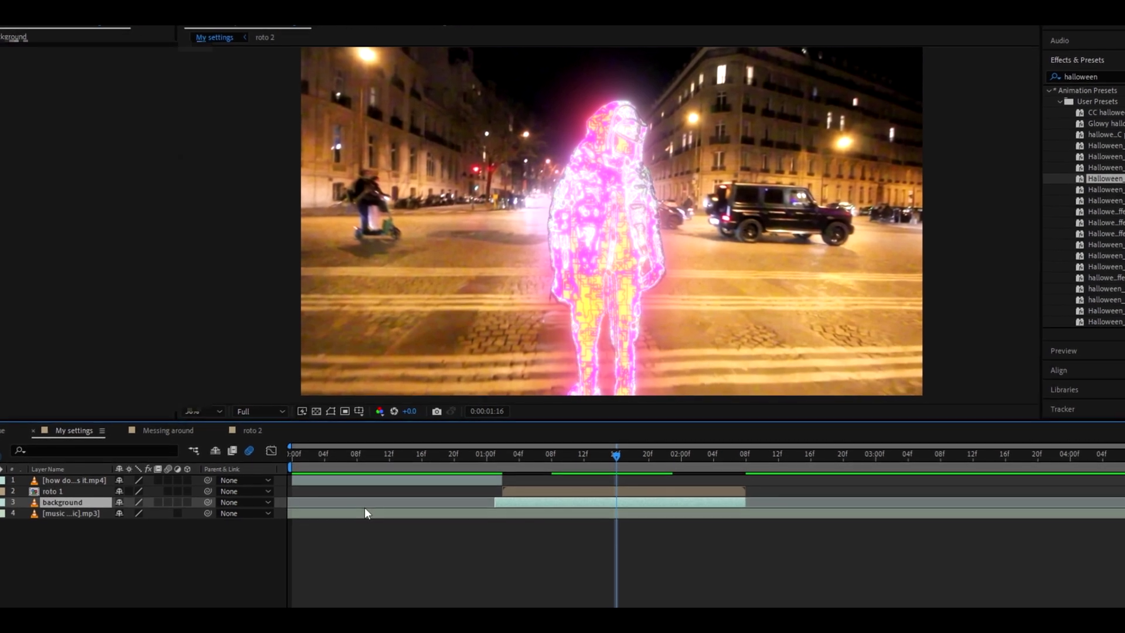
key("ctrl+alt+y")
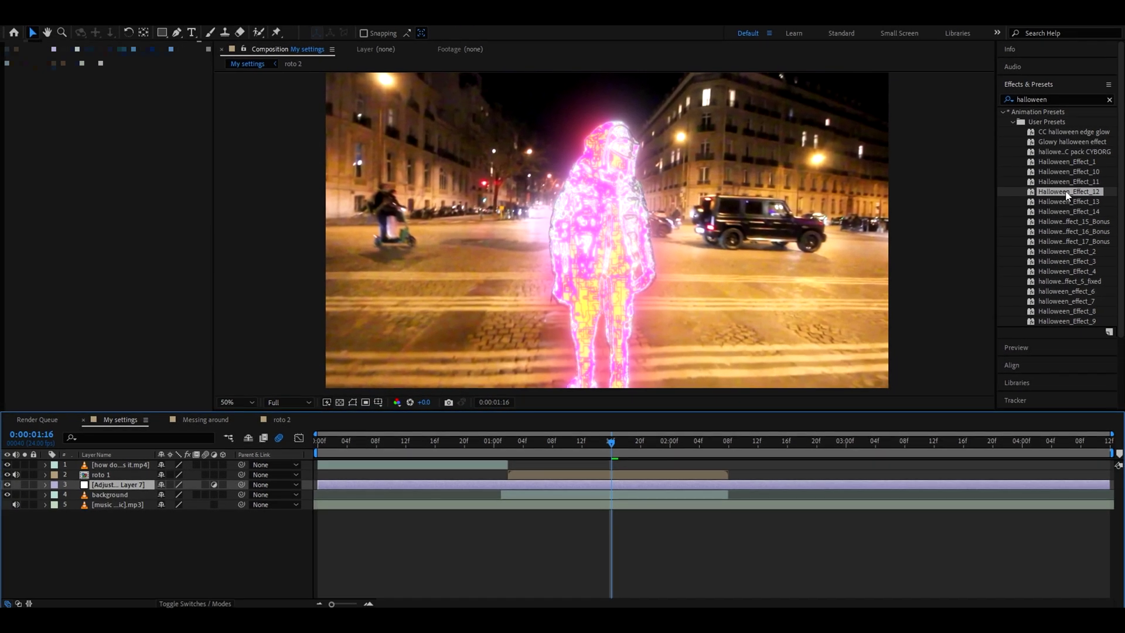
left_click_drag(1040, 195, 582, 485)
Step: Keyframe the new adjustment layer's Opacity from 0% at 0:00:01:04 to 100% at 0:00:01:14 and easy-ease both keyframes
left_click(75, 494)
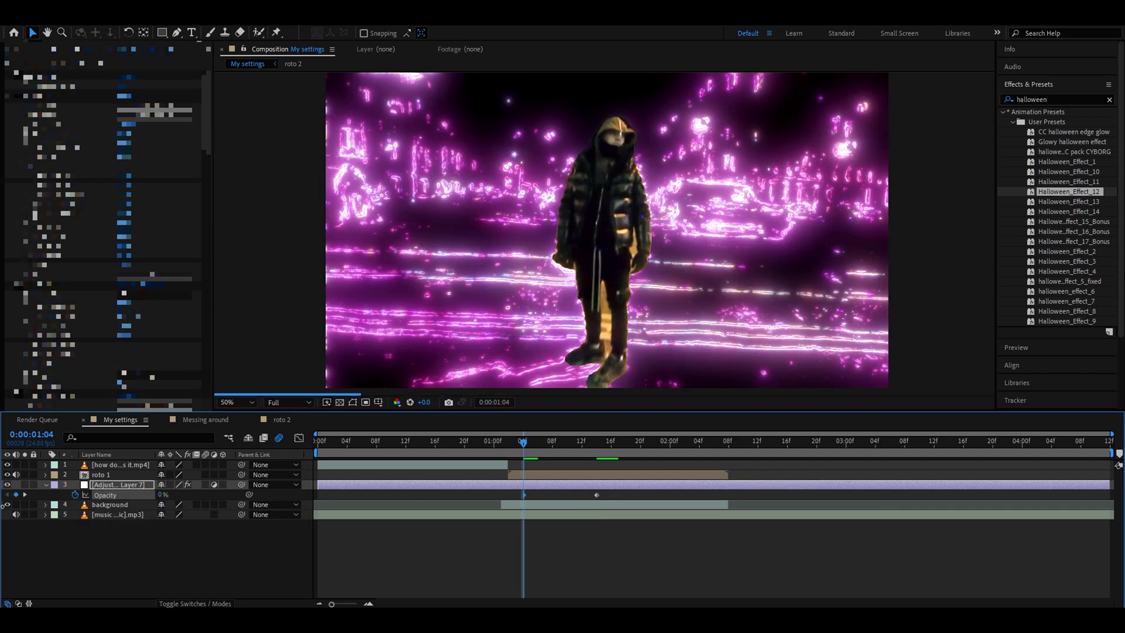
left_click_drag(514, 492, 612, 497)
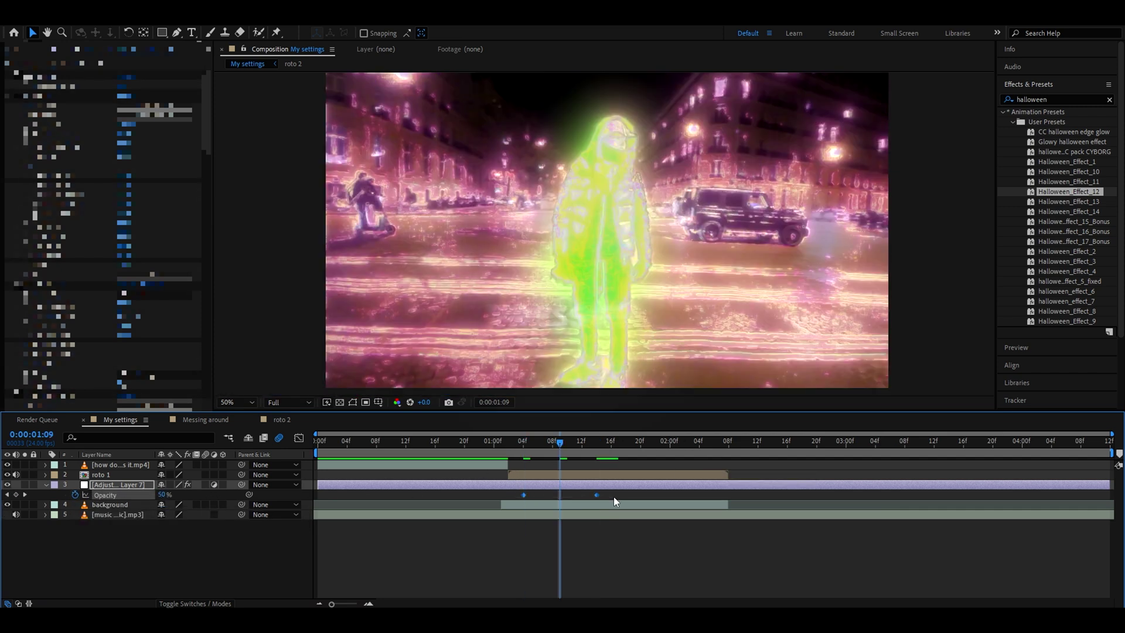
key("F9")
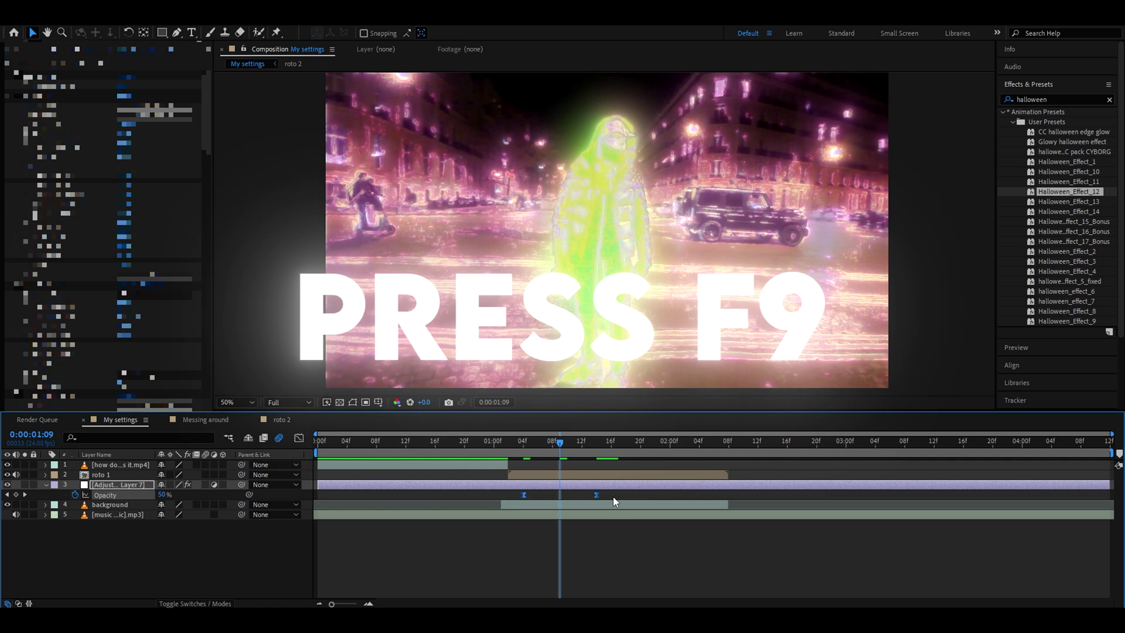
Step: Reshape the background adjustment layer's Opacity curve in the graph editor so the fade rises more steeply in the middle
key("shift+F3")
left_click(523, 572)
left_click_drag(548, 572, 577, 567)
left_click_drag(573, 469, 575, 469)
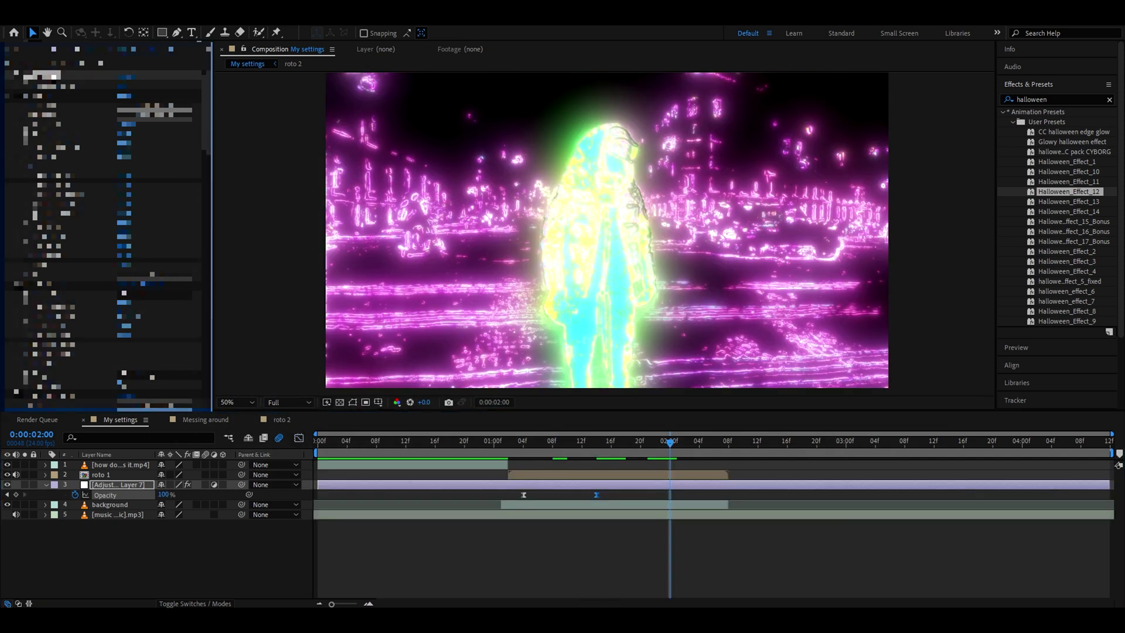
Step: Remove the Halloween_Effect_12 effects from the adjustment layer and try another Halloween preset
key("Delete")
double_click(1086, 314)
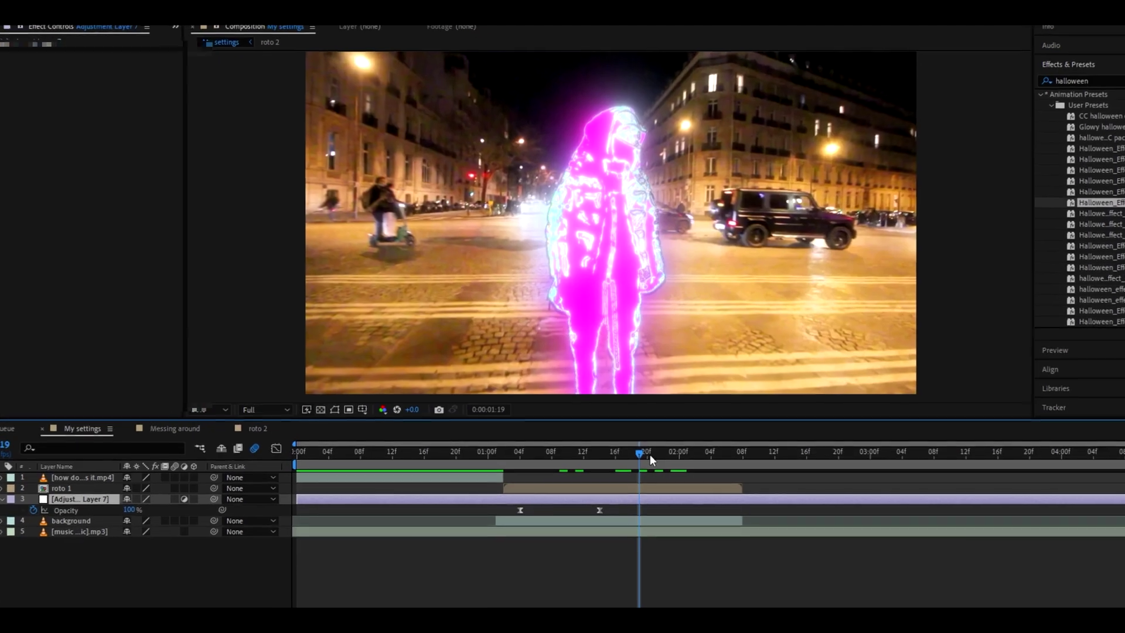
Step: Apply Deep Glow to the background adjustment layer with an Exposure of 0.40, viewing the frame at 0:00:01:16
left_click_drag(639, 443, 622, 457)
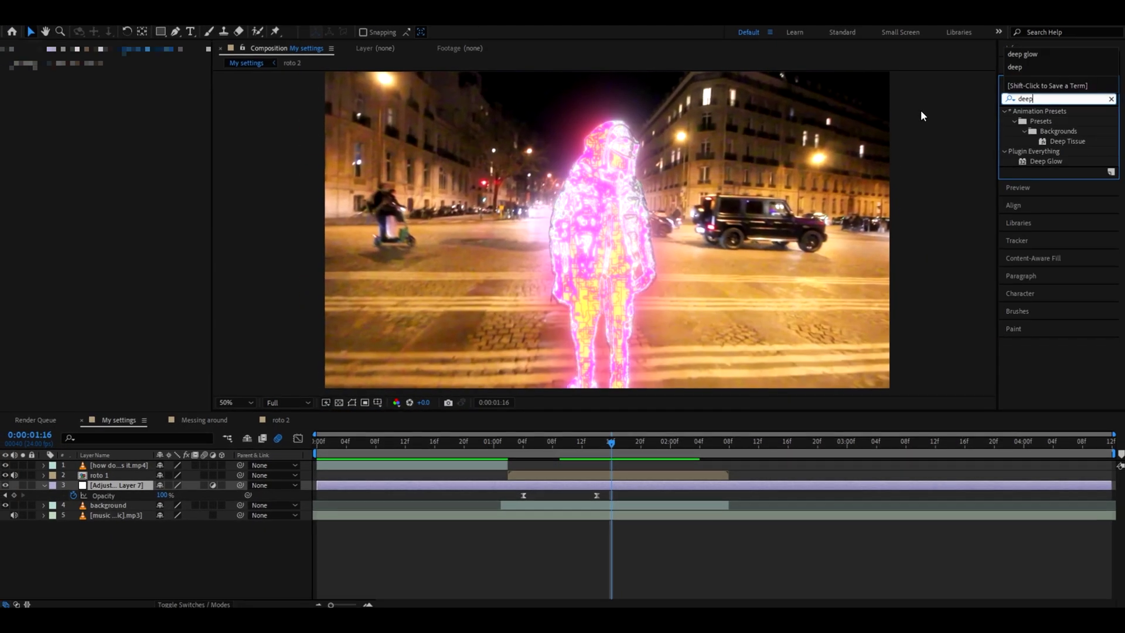
type("glow")
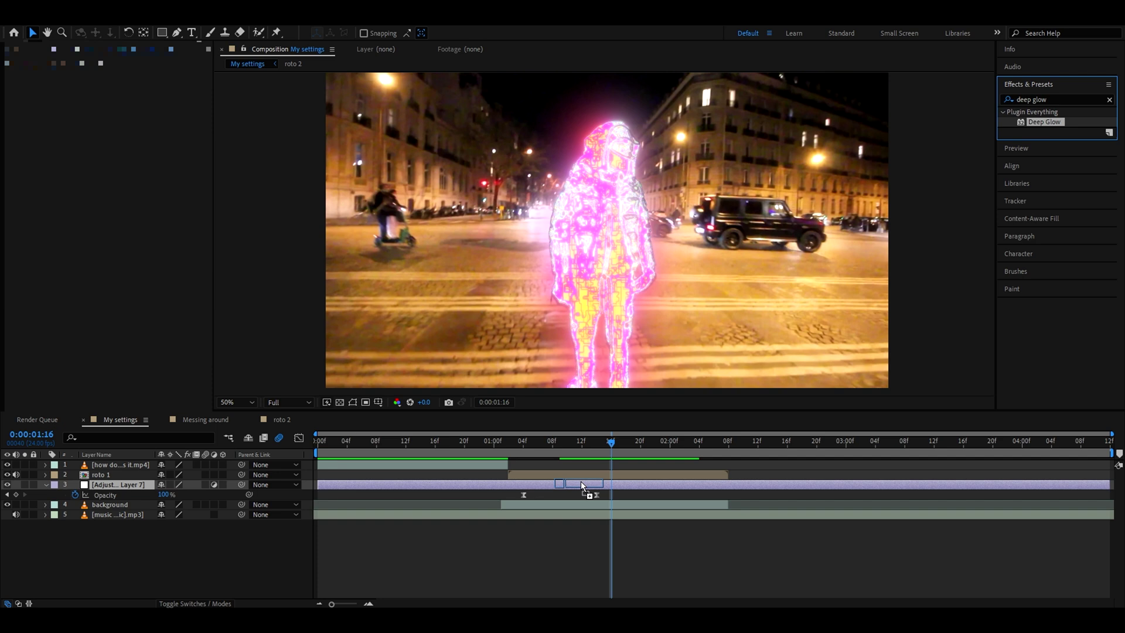
left_click_drag(581, 482, 582, 484)
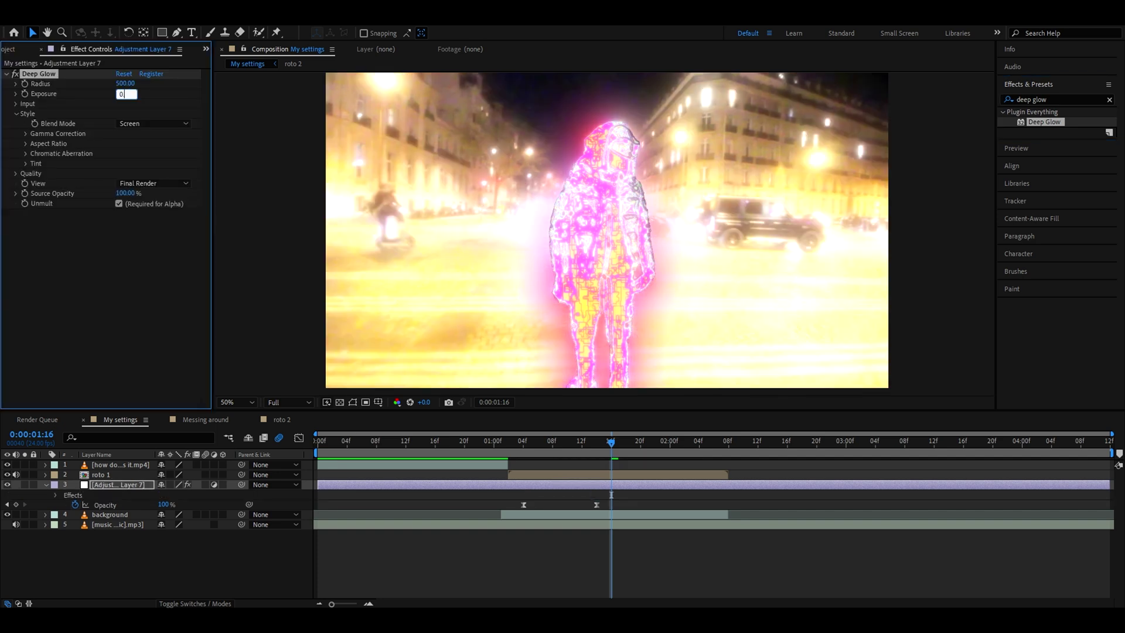
Step: Apply S_Flicker to the adjustment layer above the Deep Glow effect
left_click(1055, 99)
type("s_flicker")
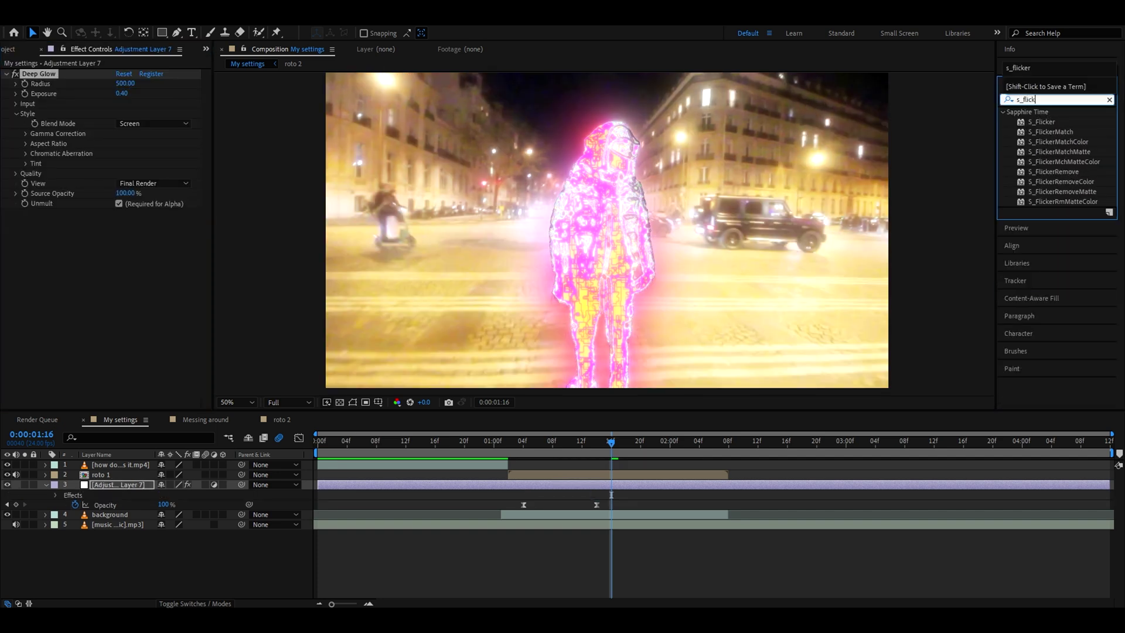
left_click_drag(1043, 122, 648, 204)
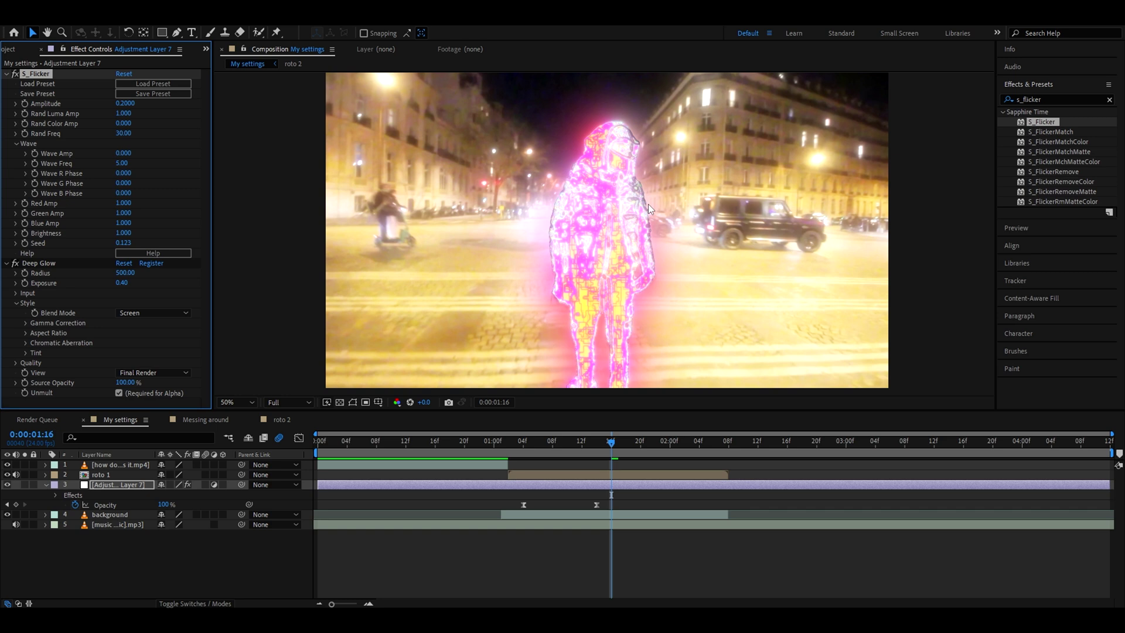
Step: Apply 4-Color Gradient above S_Flicker on the adjustment layer and set its Blending Mode to Soft Light
left_click(1068, 99)
type("4-color")
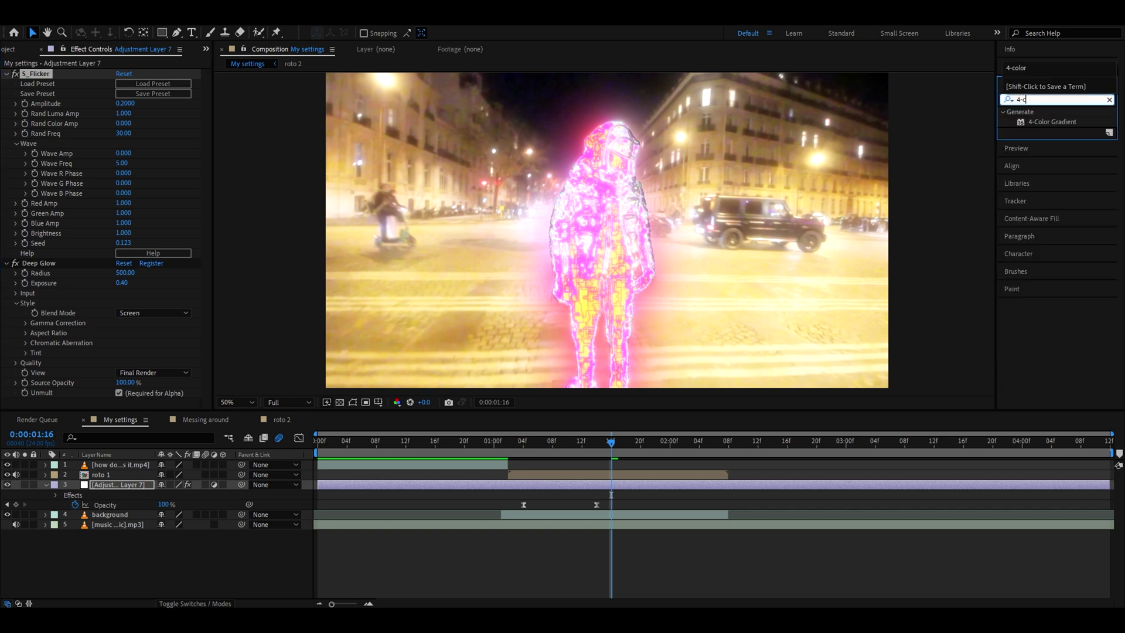
left_click_drag(1043, 122, 105, 76)
left_click(144, 204)
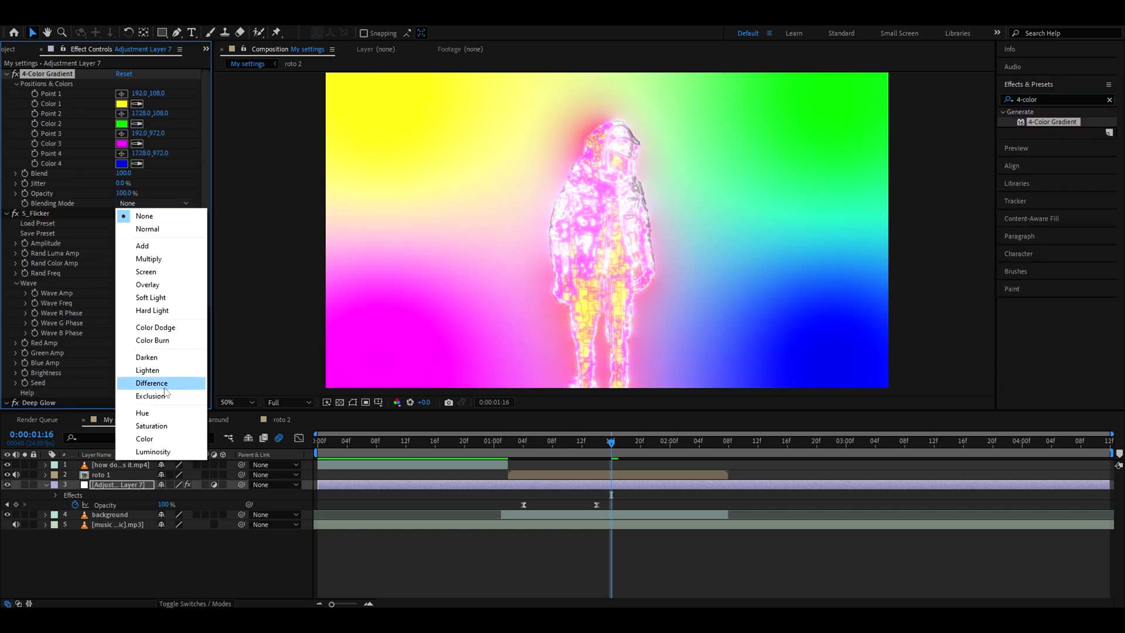
left_click(144, 297)
Step: Set the gradient's Color 1 to magenta and its Colors 2 and 4 to purple shades
left_click(122, 103)
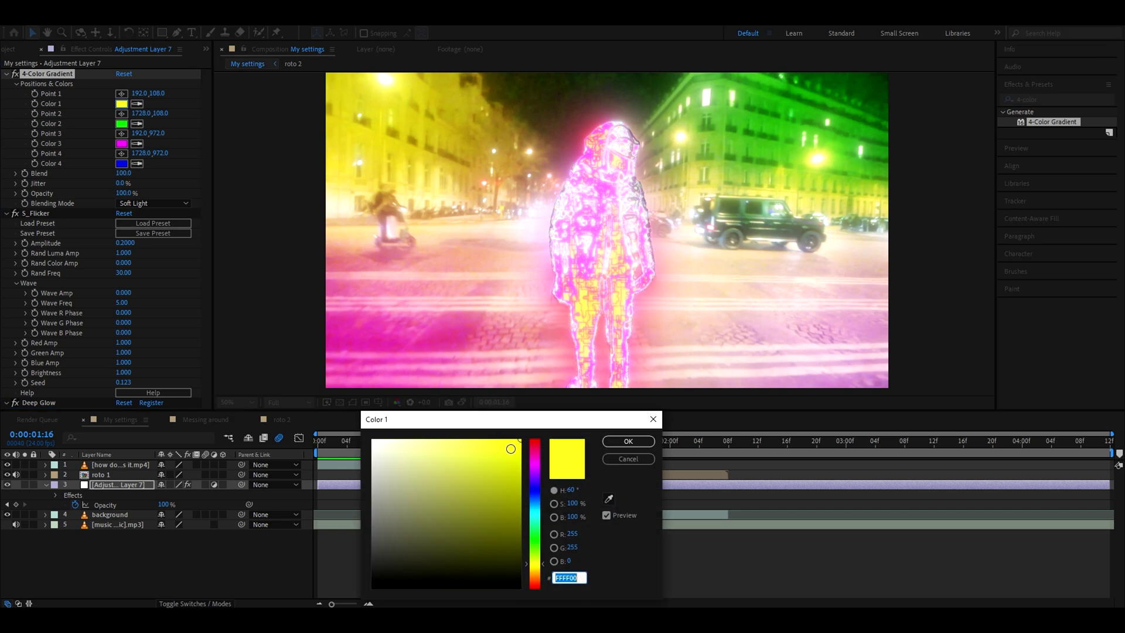
left_click(533, 463)
left_click(626, 440)
left_click(121, 124)
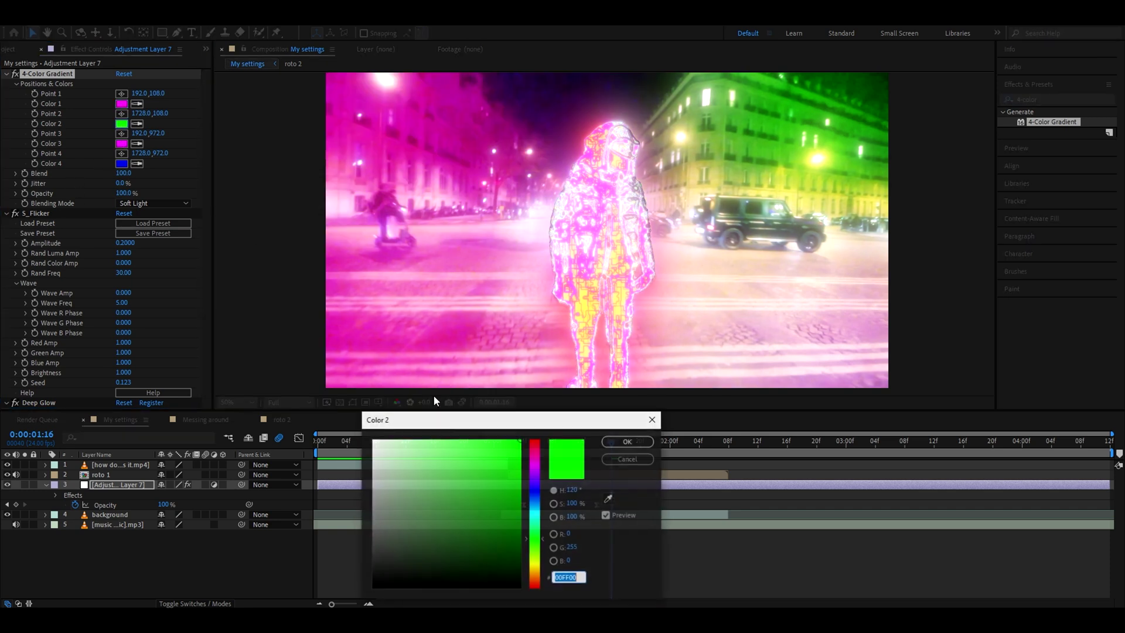
left_click(535, 470)
left_click(628, 442)
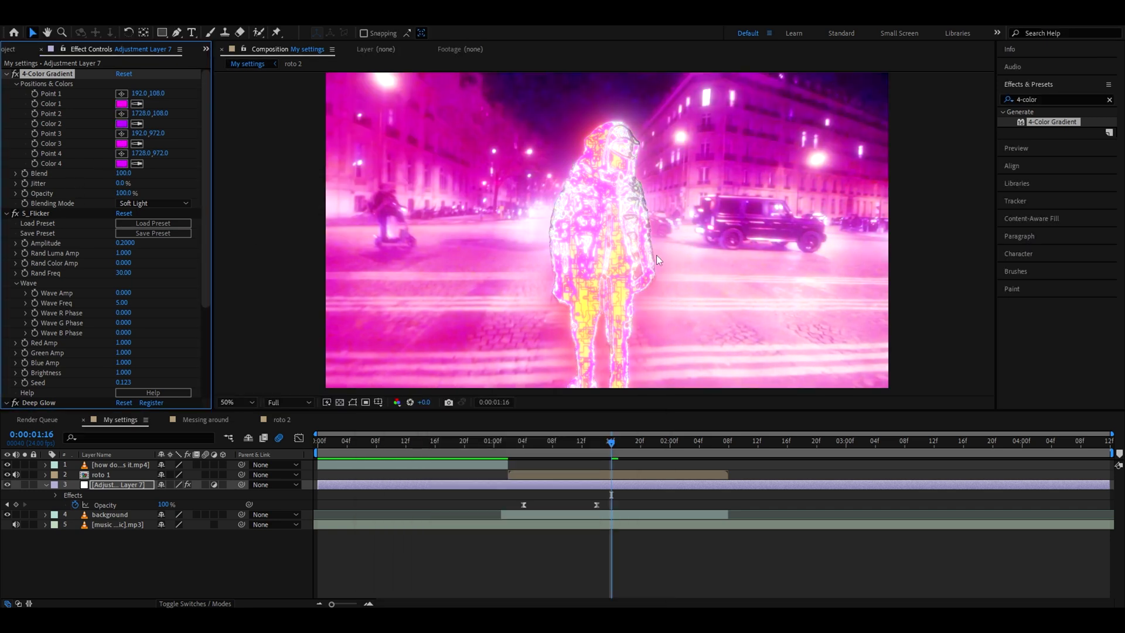
Step: Apply S_MotionDetect to the adjustment layer at the top of its effects
left_click(1055, 99)
type("s_motion")
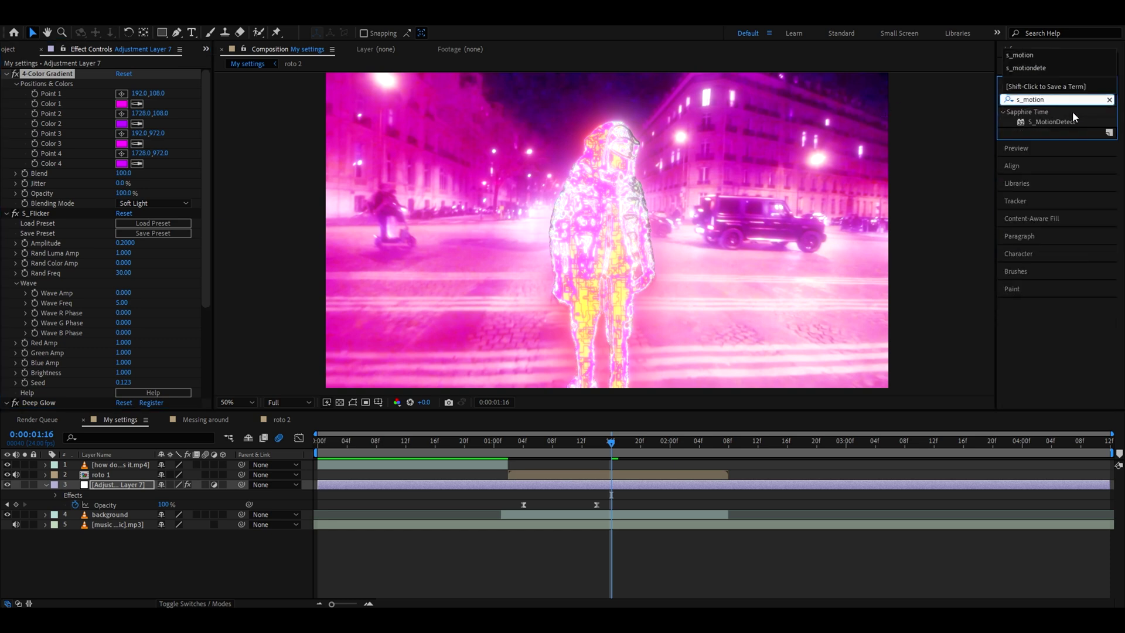
double_click(1052, 121)
Step: Preview the neon background behind the glowing subject at several frames around 0:00:01:20
left_click(662, 441)
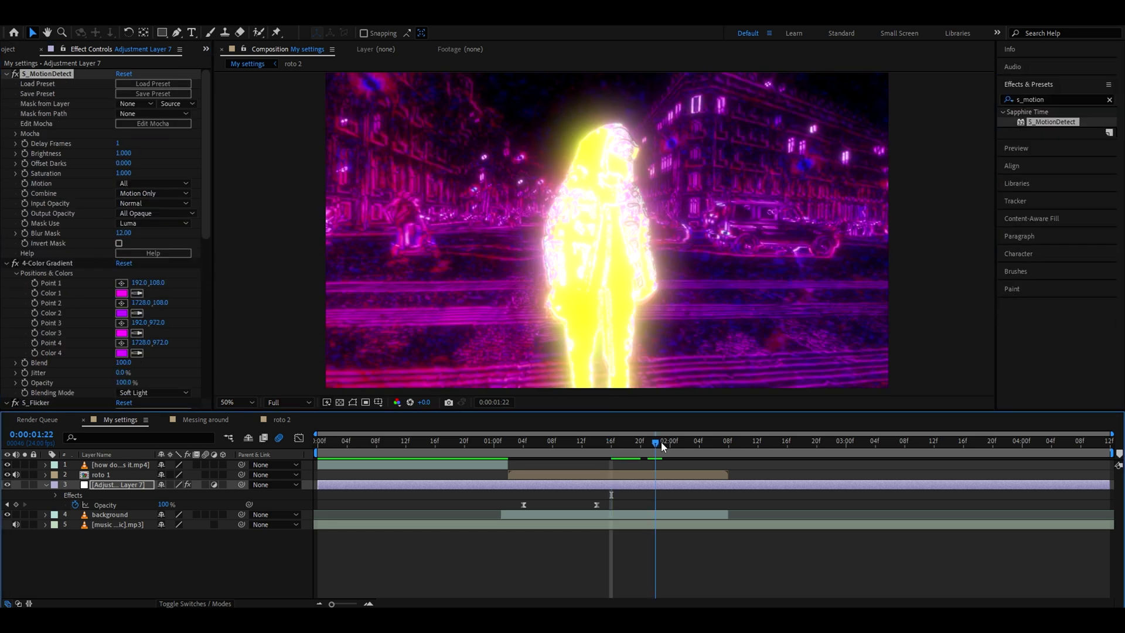
left_click_drag(667, 441, 696, 436)
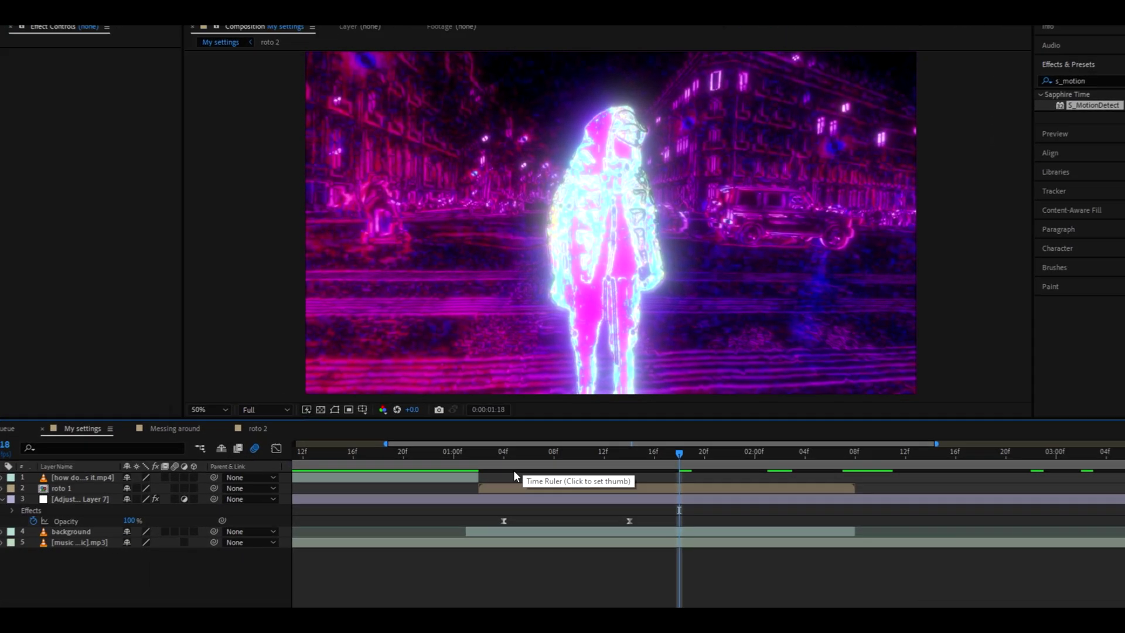
key("Page_Down")
key("Page_Down")
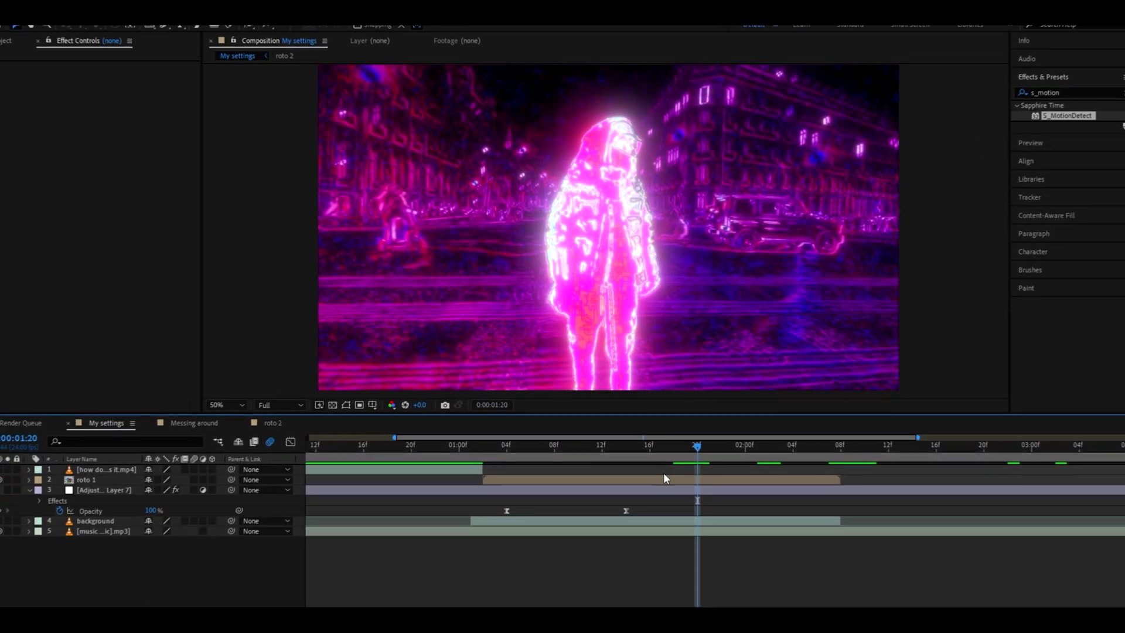